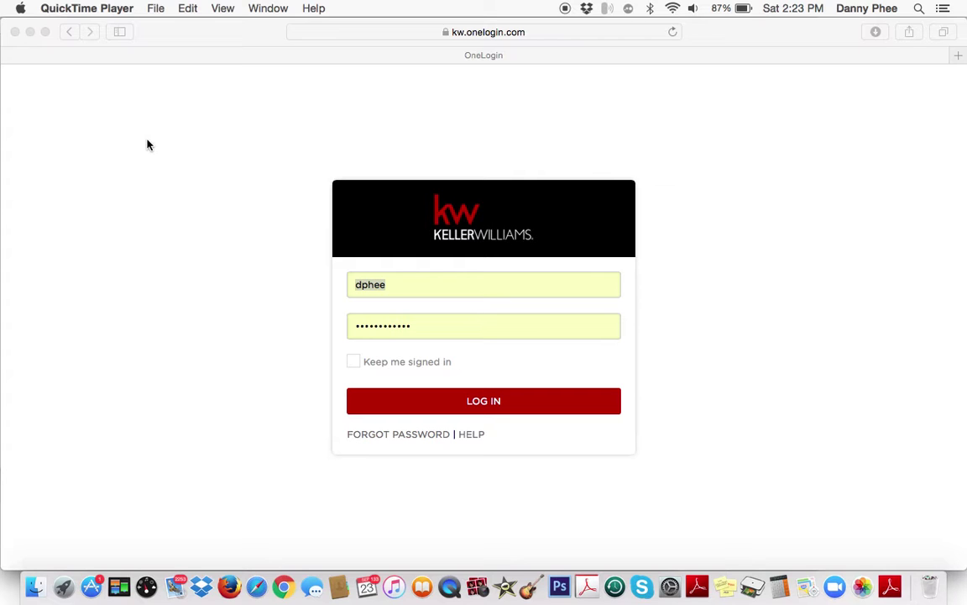
# Sign in to Keller Williams OneLogin with the saved username and password.
pyautogui.click(496, 407)
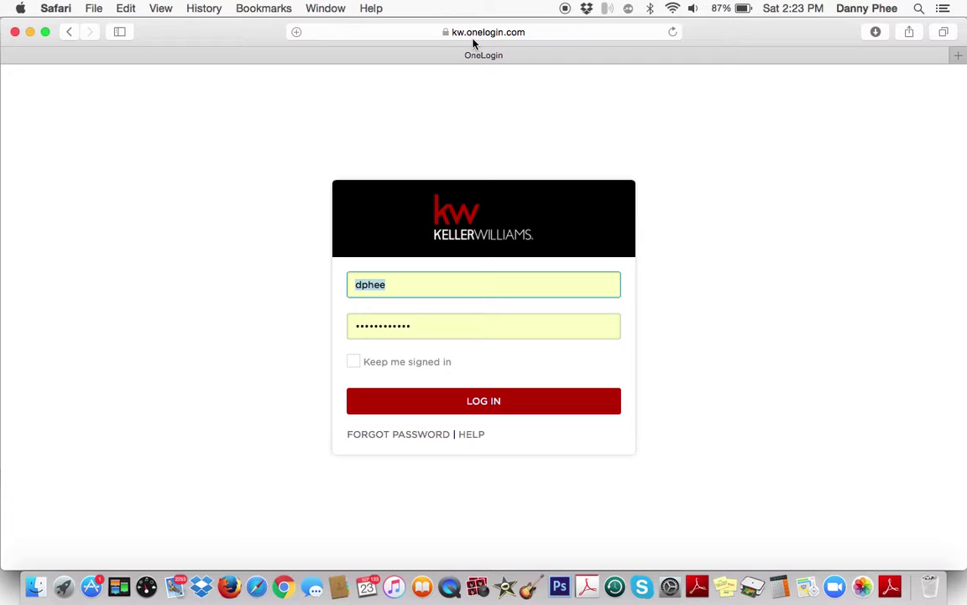
pyautogui.click(472, 404)
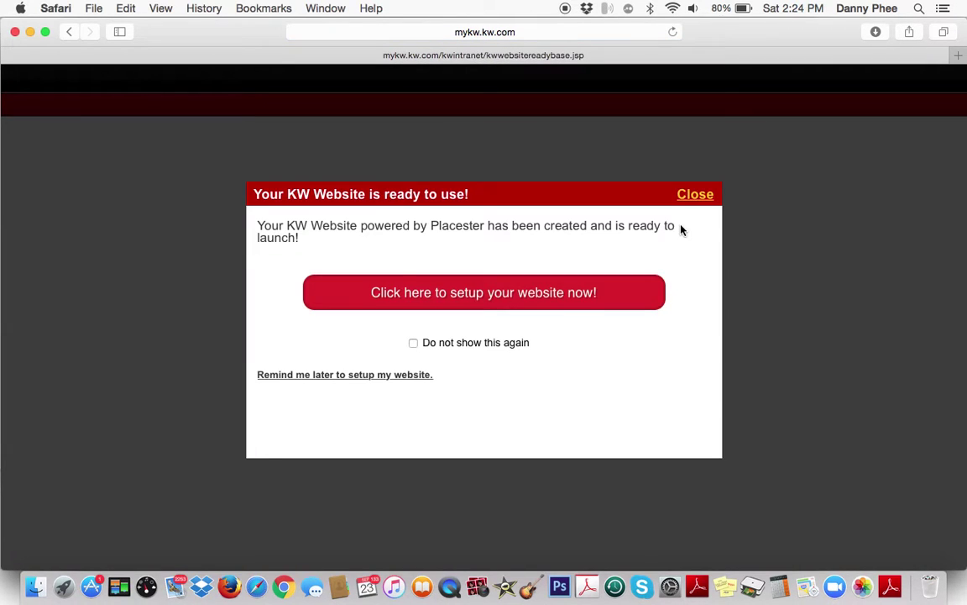
# Close the website-ready notice and go to Create Marketing Materials under myMarketing.
pyautogui.click(695, 194)
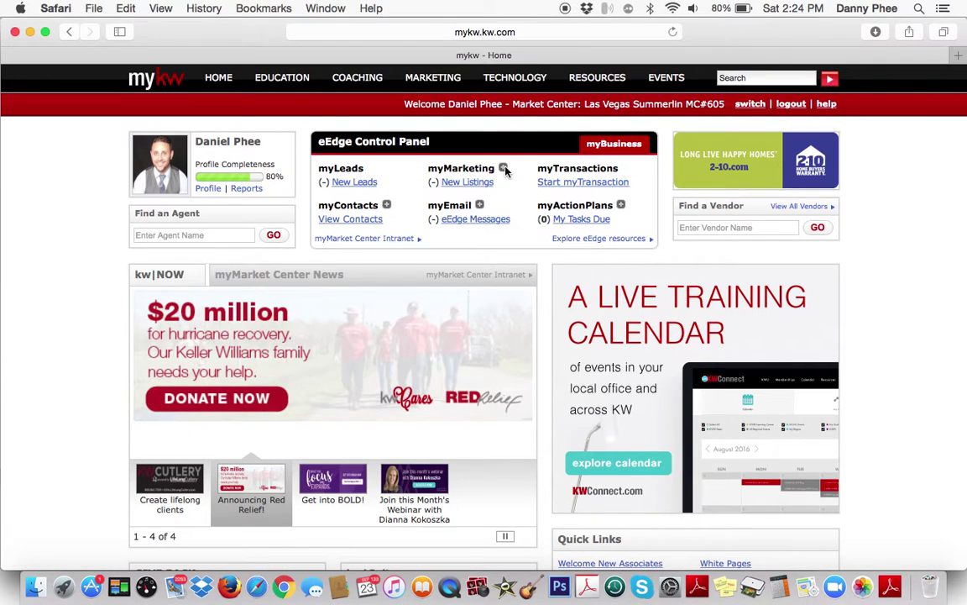
pyautogui.click(505, 170)
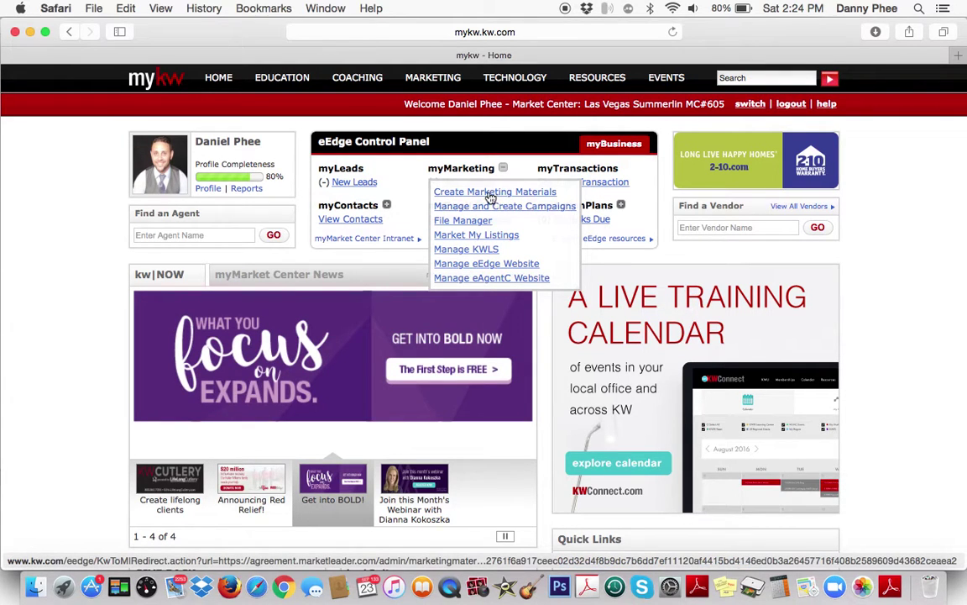
pyautogui.click(500, 193)
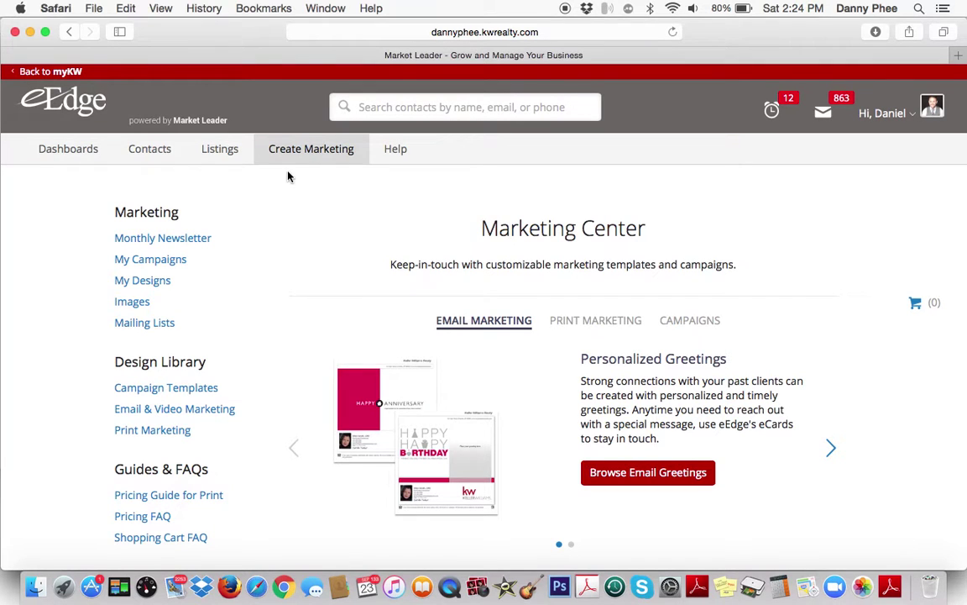
# Look at the Market My Listings page, then return to the Marketing Center.
pyautogui.moveTo(226, 156)
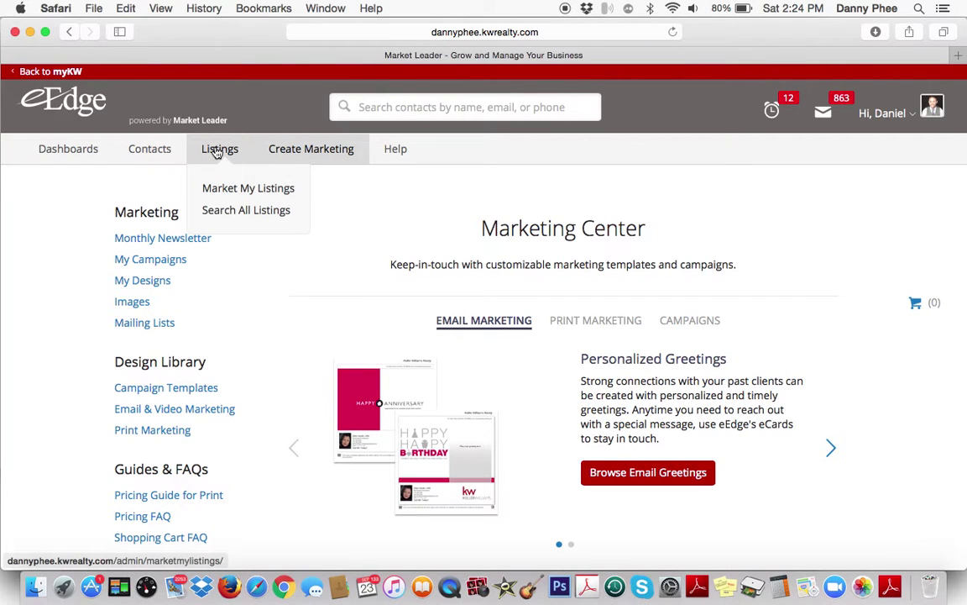
pyautogui.click(217, 151)
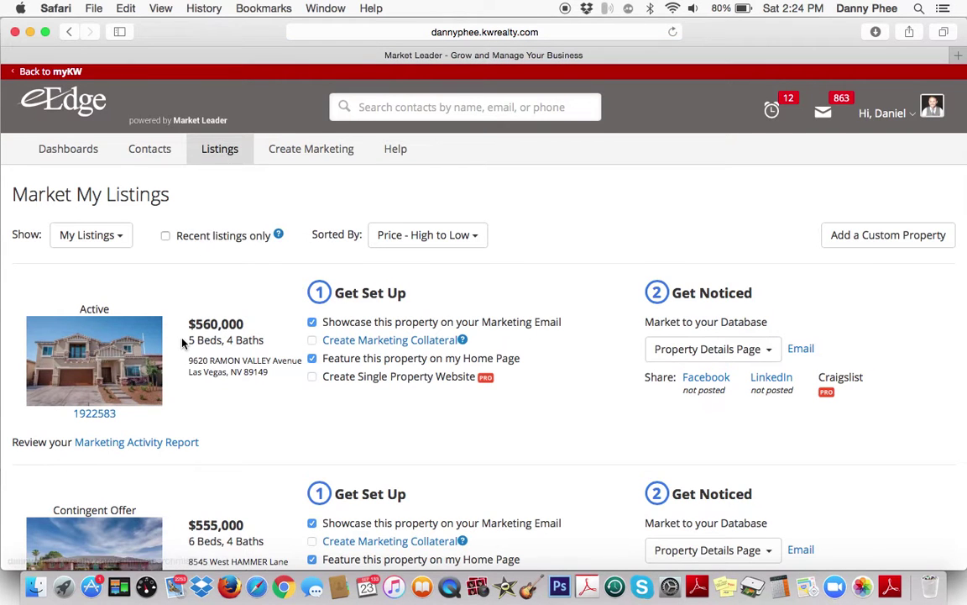
pyautogui.scroll(-3, 181, 341)
pyautogui.scroll(3, 181, 341)
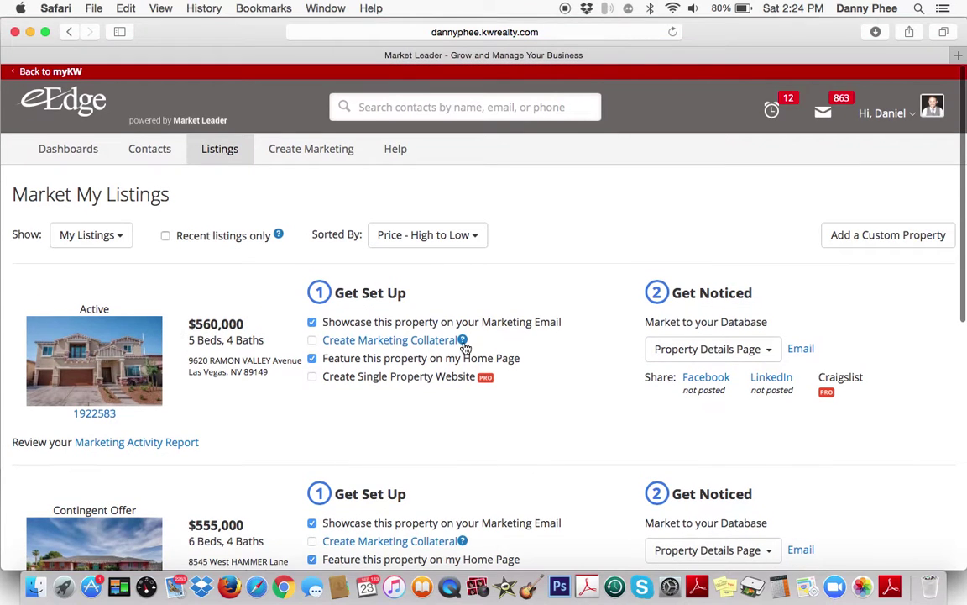
pyautogui.moveTo(300, 162)
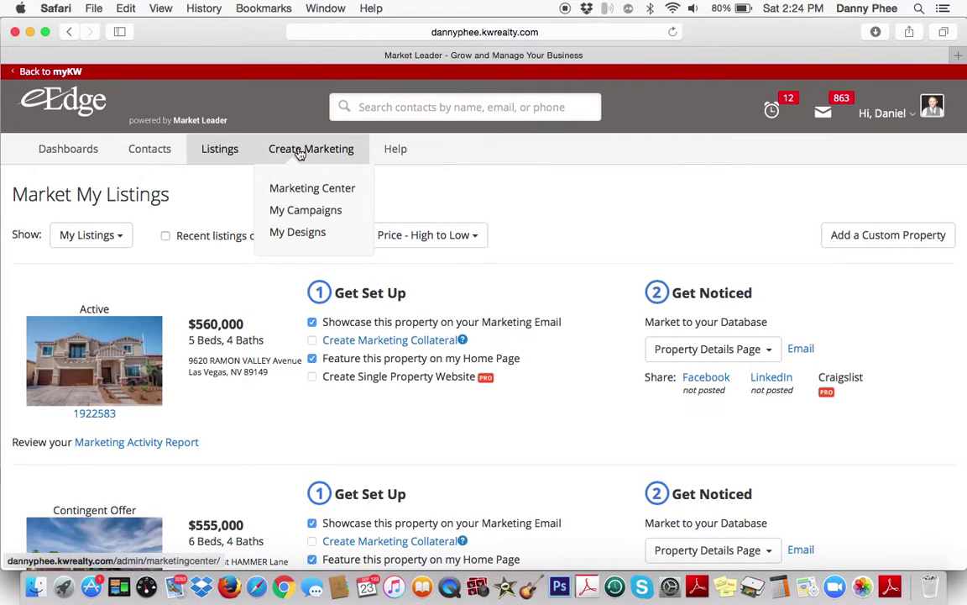
pyautogui.click(299, 153)
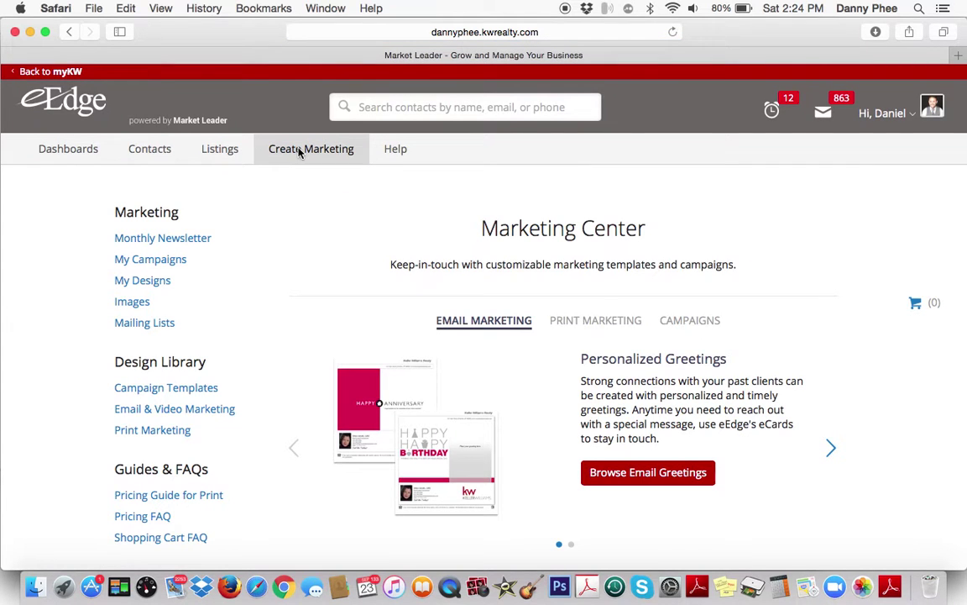
# Browse the print property-marketing designs under Print Marketing.
pyautogui.moveTo(283, 153)
pyautogui.click(601, 324)
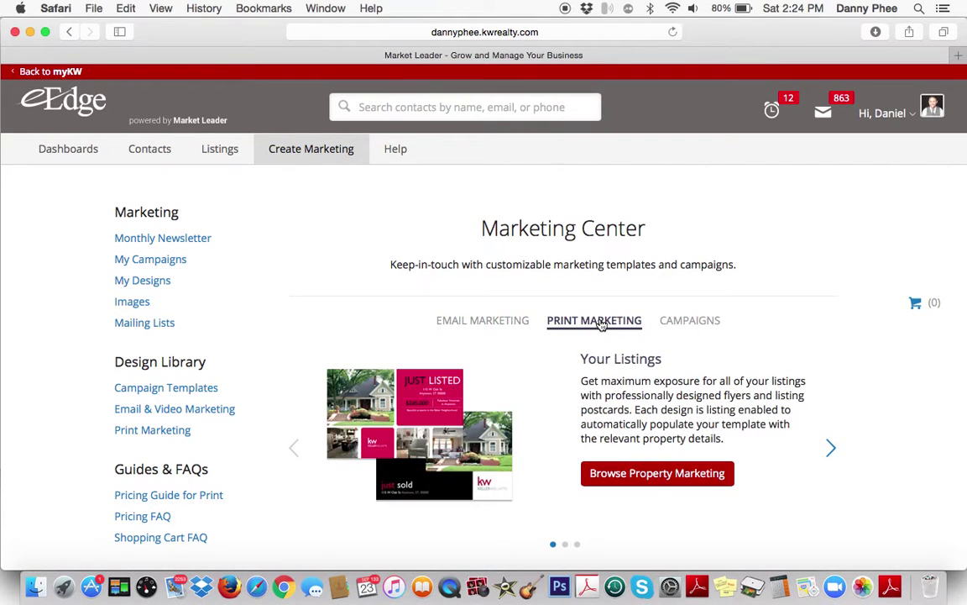
pyautogui.scroll(-3, 601, 325)
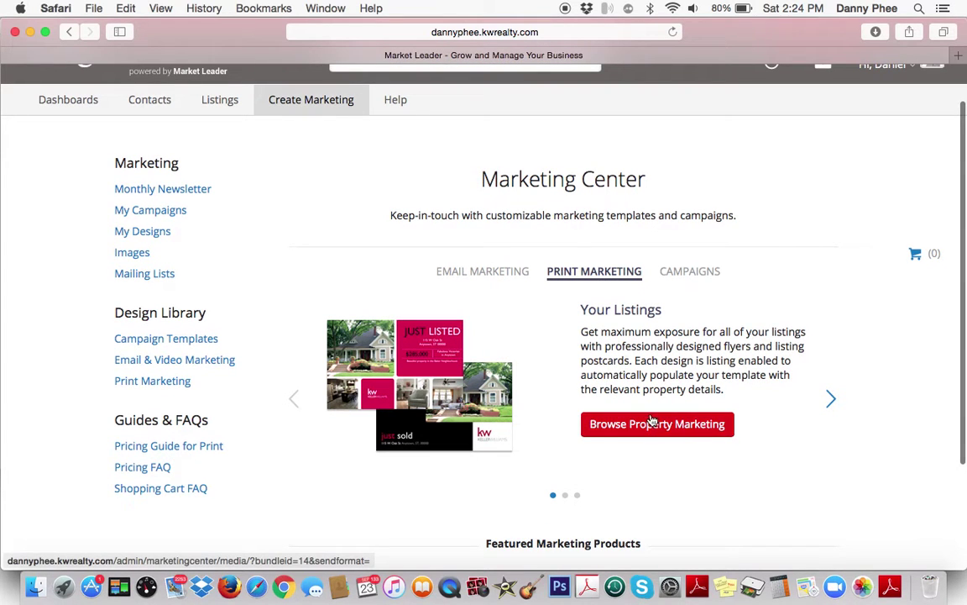
pyautogui.click(640, 427)
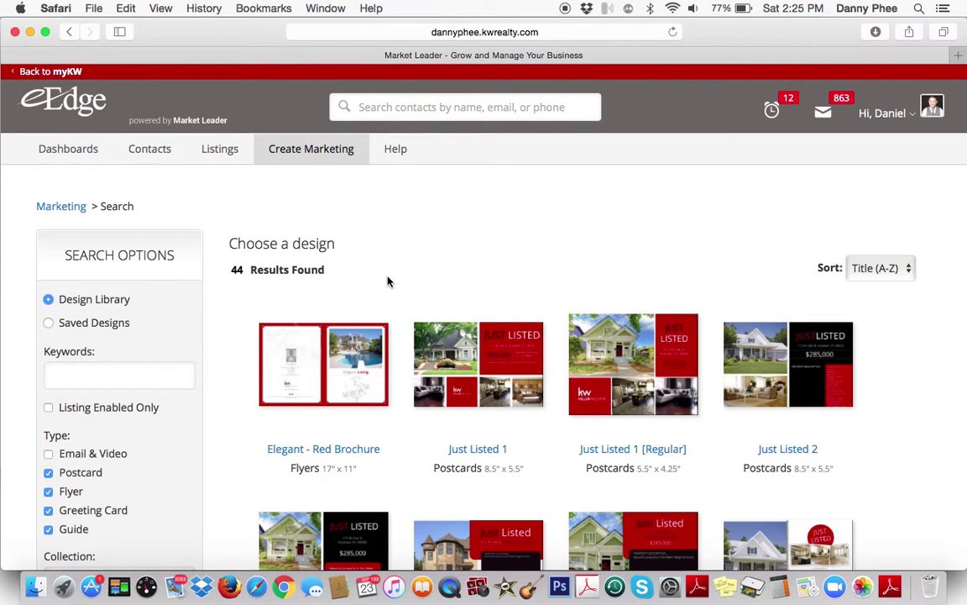
# Scroll the design library down to the Flyers and open the Property 4 flyer design.
pyautogui.scroll(-1, 388, 281)
pyautogui.scroll(-2, 388, 281)
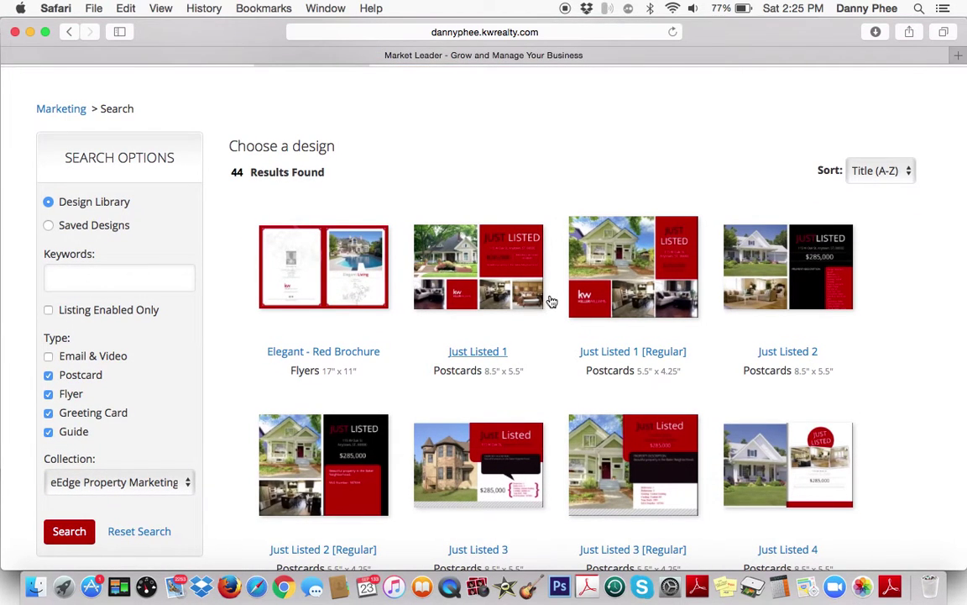
pyautogui.scroll(-8, 551, 302)
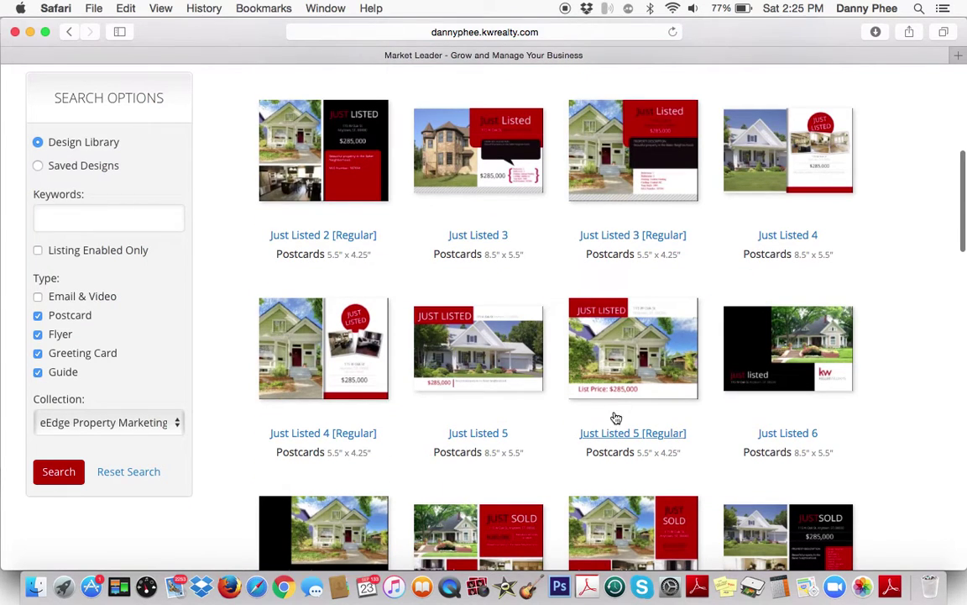
pyautogui.scroll(-5, 655, 380)
pyautogui.scroll(-10, 655, 380)
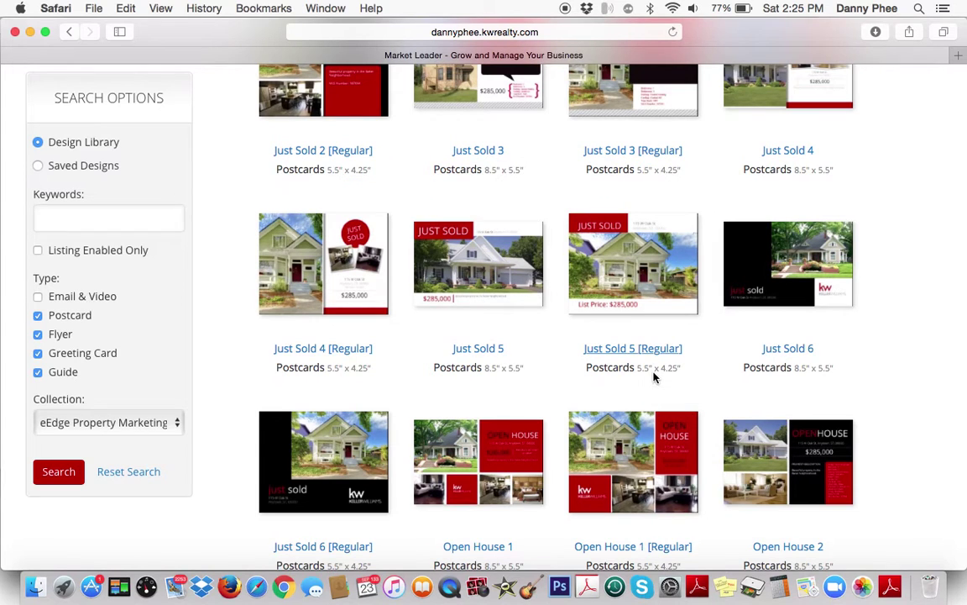
pyautogui.scroll(-3, 655, 378)
pyautogui.scroll(-6, 655, 378)
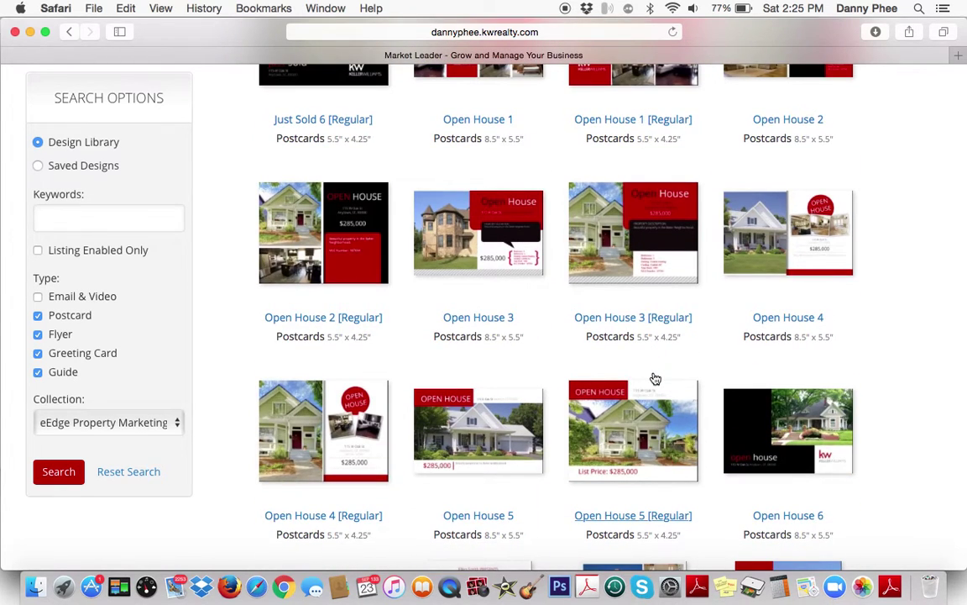
pyautogui.scroll(-5, 655, 379)
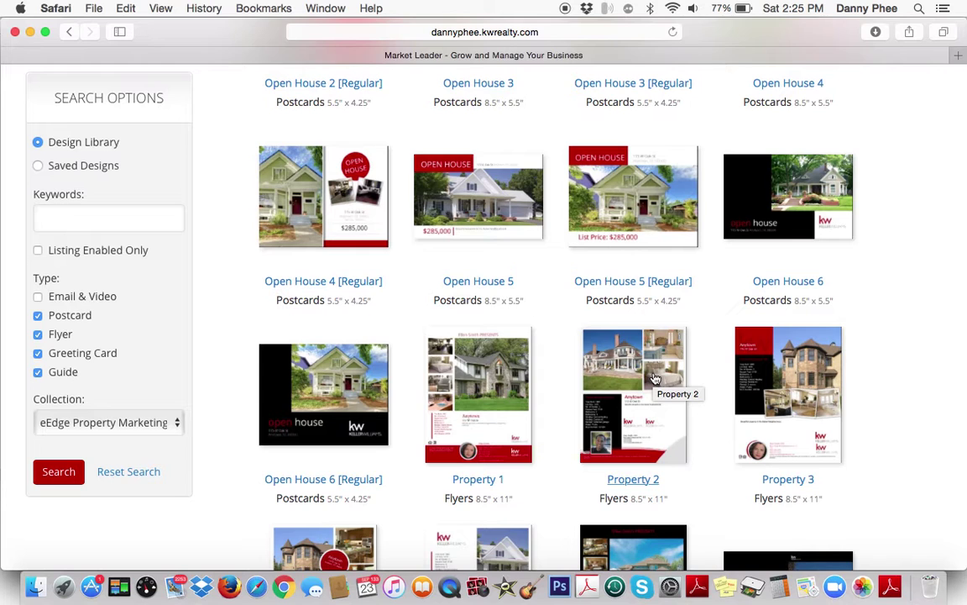
pyautogui.scroll(-4, 655, 379)
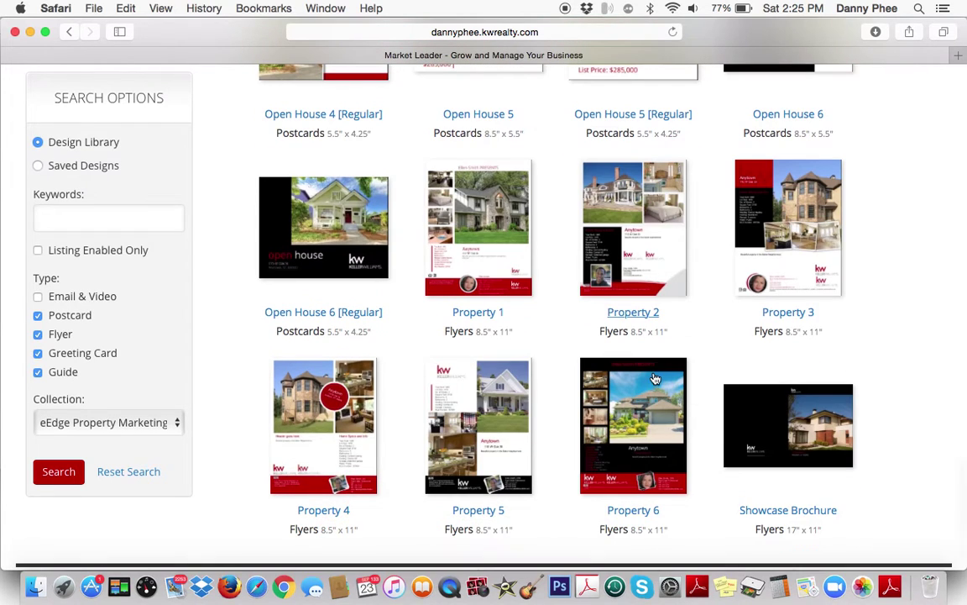
pyautogui.scroll(-2, 655, 379)
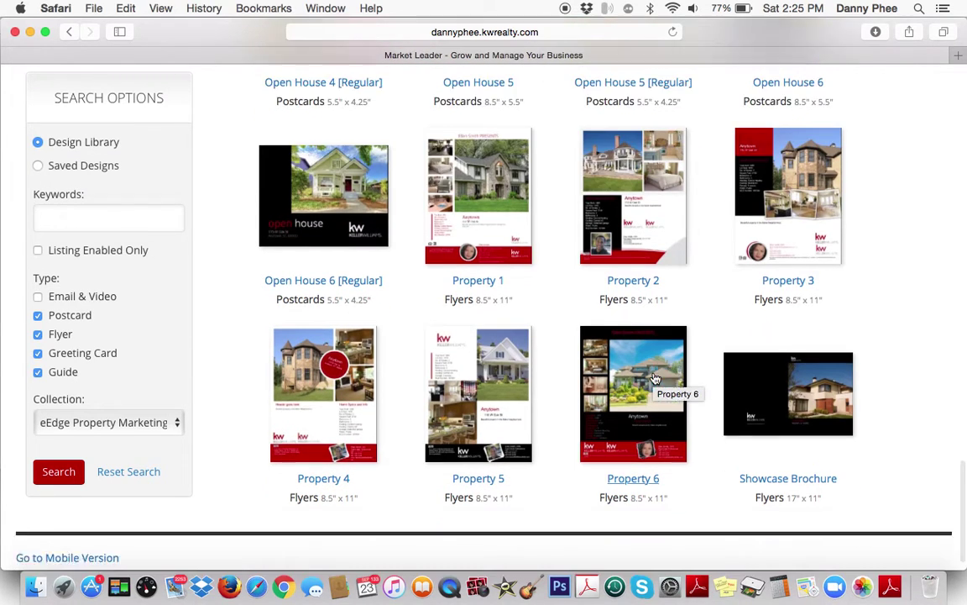
pyautogui.scroll(2, 655, 380)
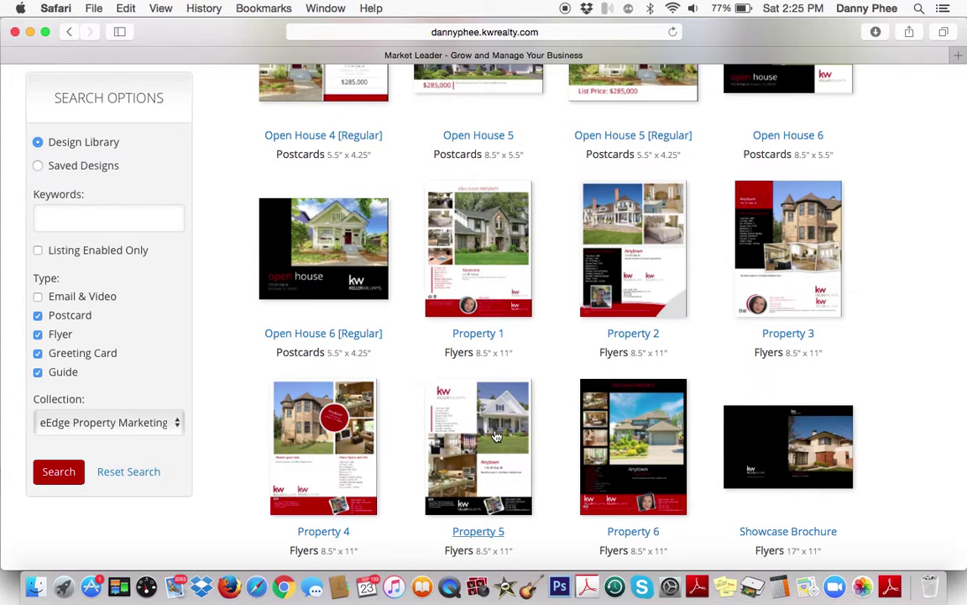
pyautogui.click(353, 428)
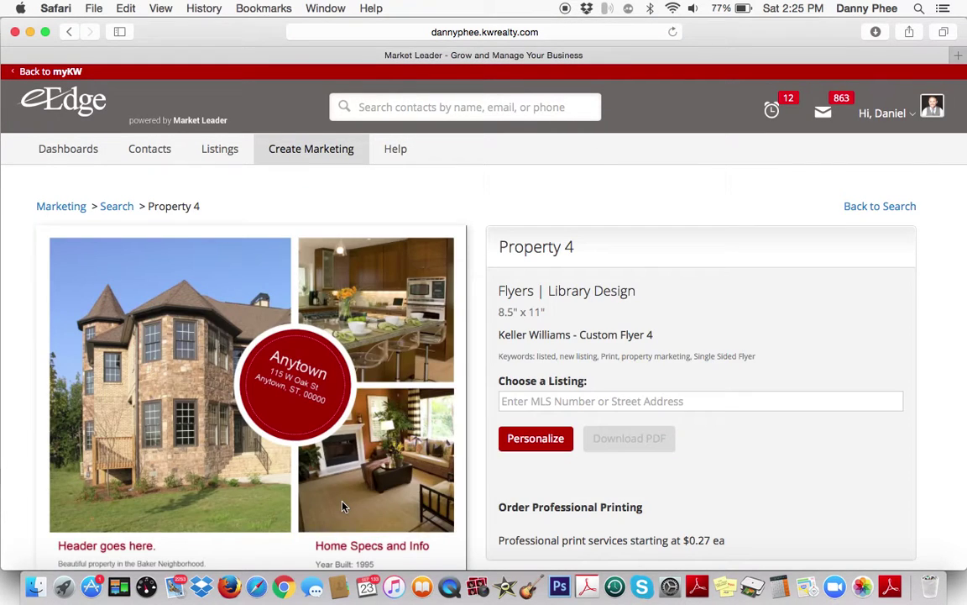
pyautogui.scroll(-3, 579, 330)
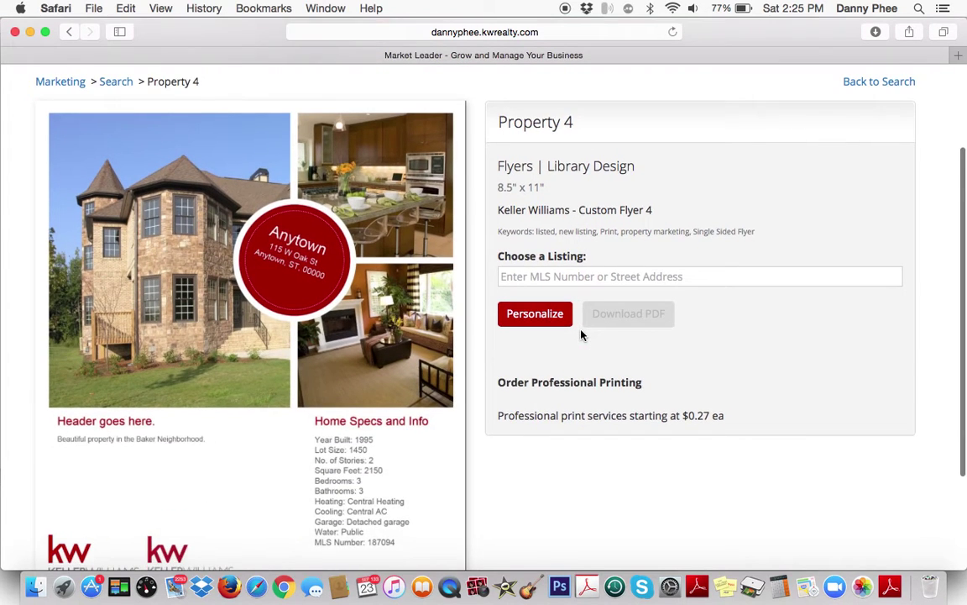
pyautogui.scroll(-5, 581, 334)
pyautogui.scroll(4, 580, 332)
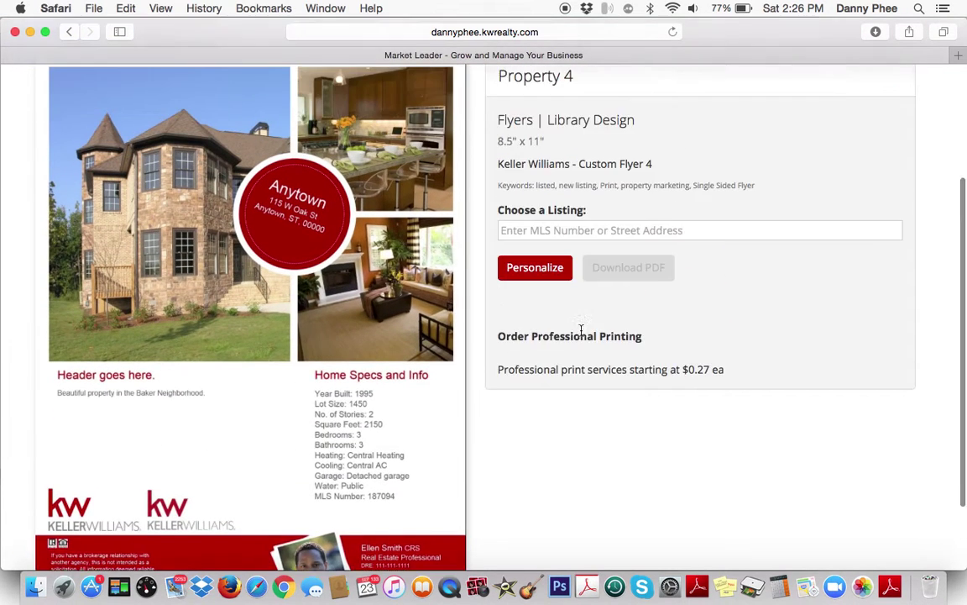
pyautogui.scroll(3, 581, 330)
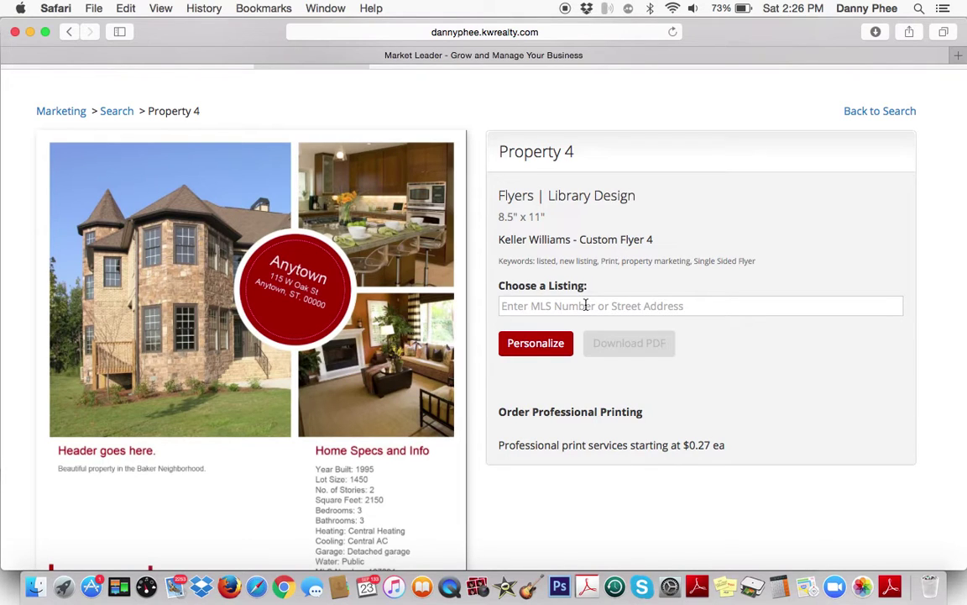
pyautogui.click(585, 306)
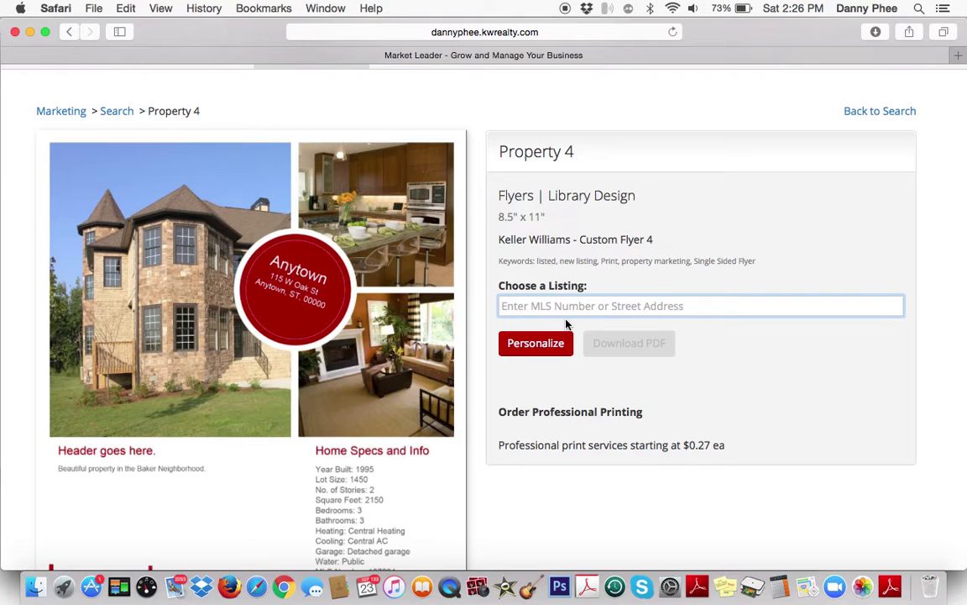
pyautogui.write('1306')
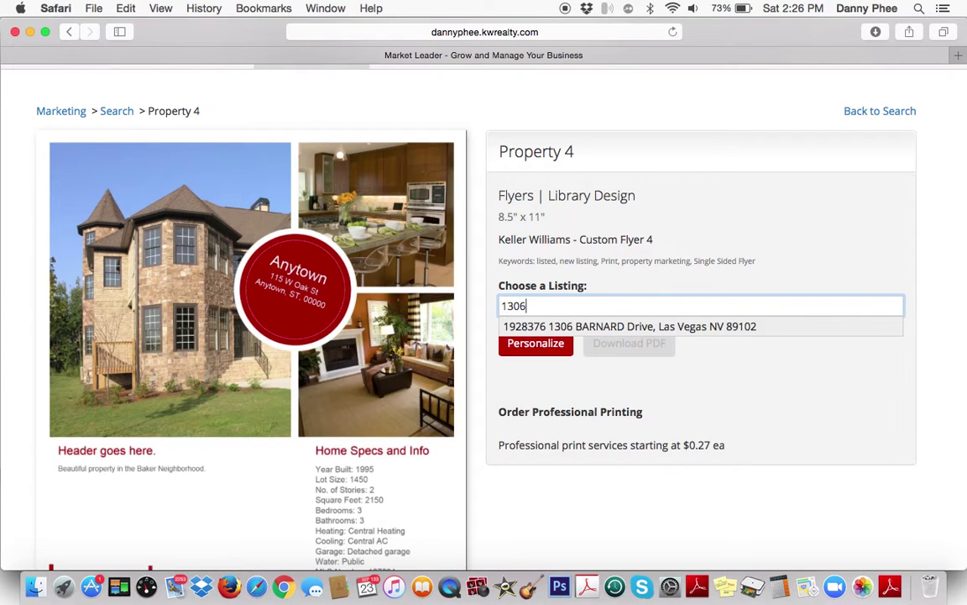
pyautogui.click(609, 327)
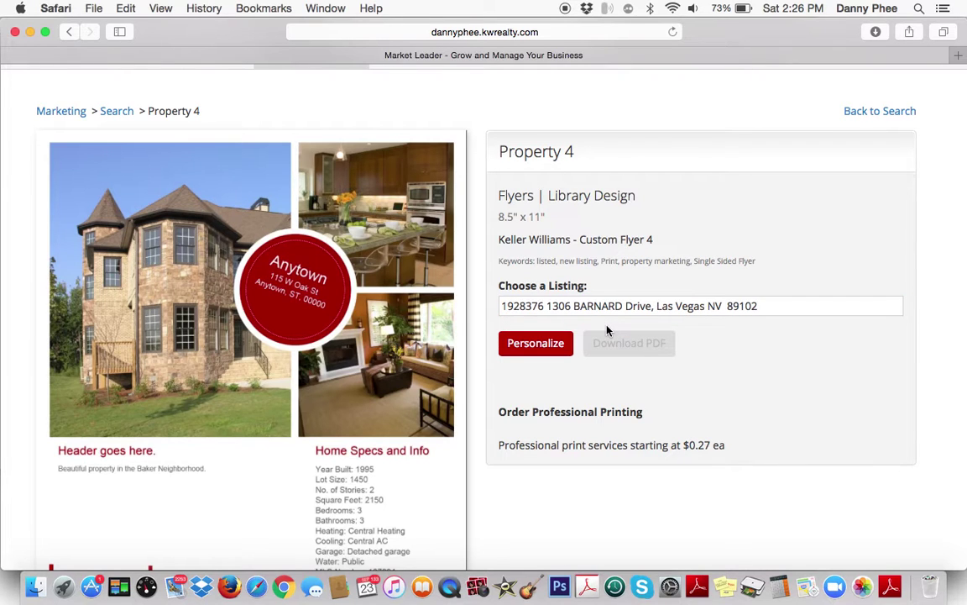
# Open the Property 4 flyer in the editor with the listing's details filled in.
pyautogui.click(528, 352)
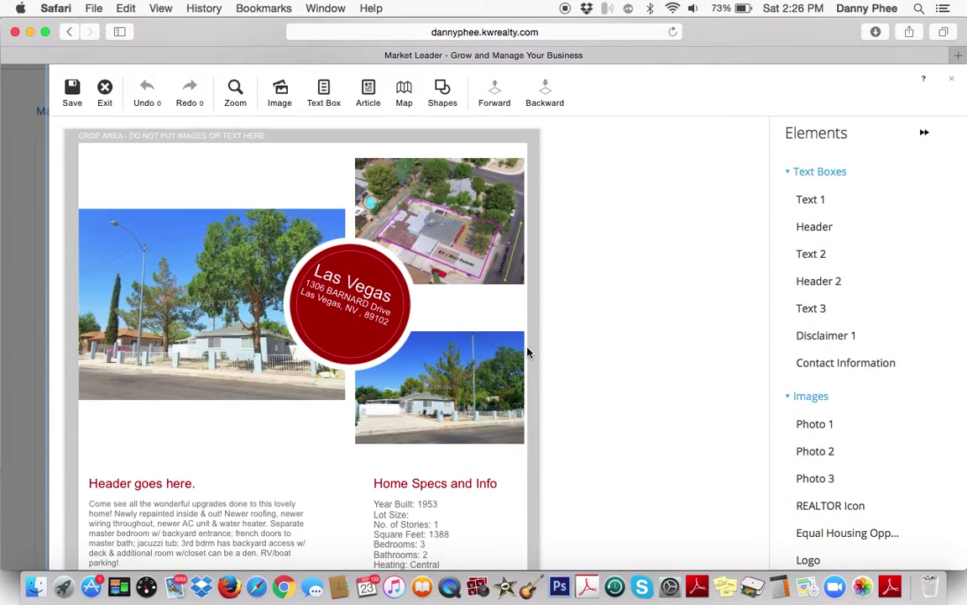
pyautogui.scroll(-5, 528, 352)
pyautogui.scroll(4, 528, 352)
# Review the description, home specs, front photo and Las Vegas address on the flyer.
pyautogui.click(174, 480)
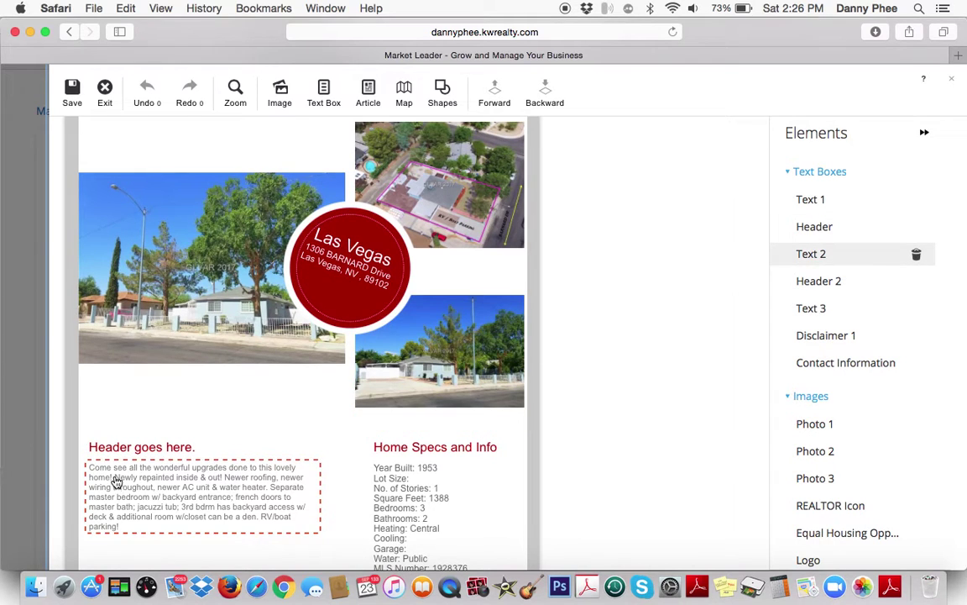
pyautogui.scroll(-1, 195, 494)
pyautogui.scroll(-5, 194, 494)
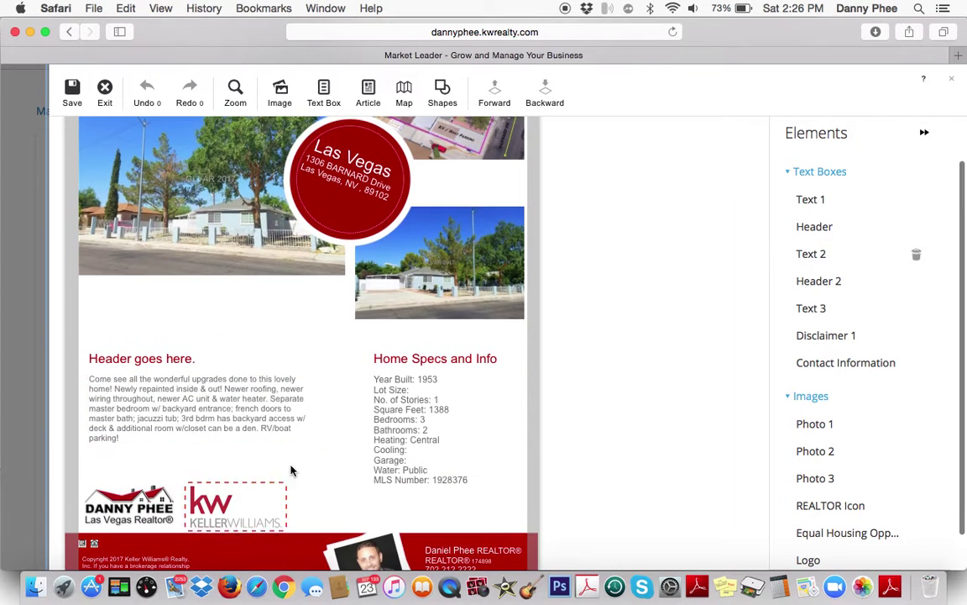
pyautogui.click(400, 402)
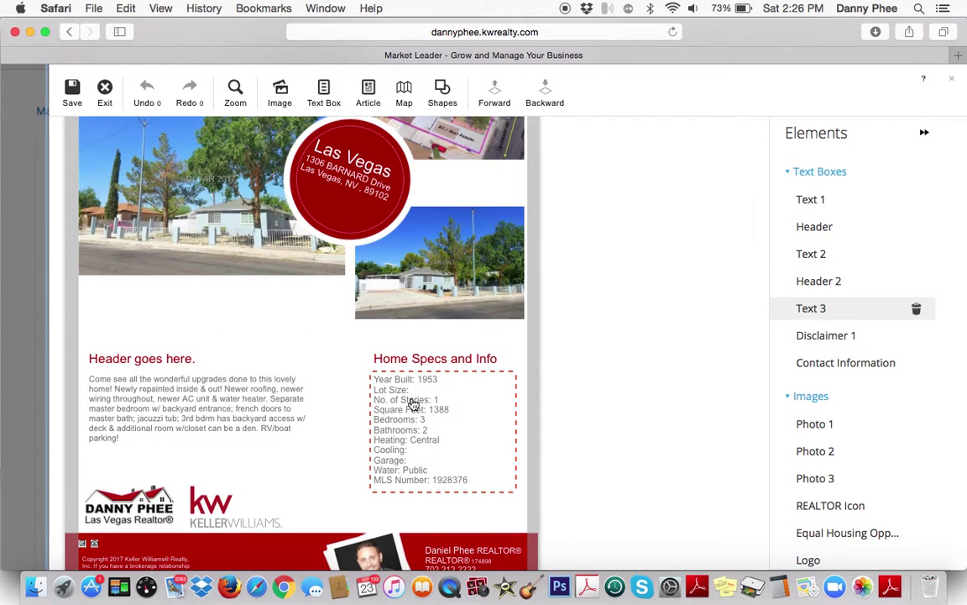
pyautogui.click(303, 411)
pyautogui.scroll(7, 302, 440)
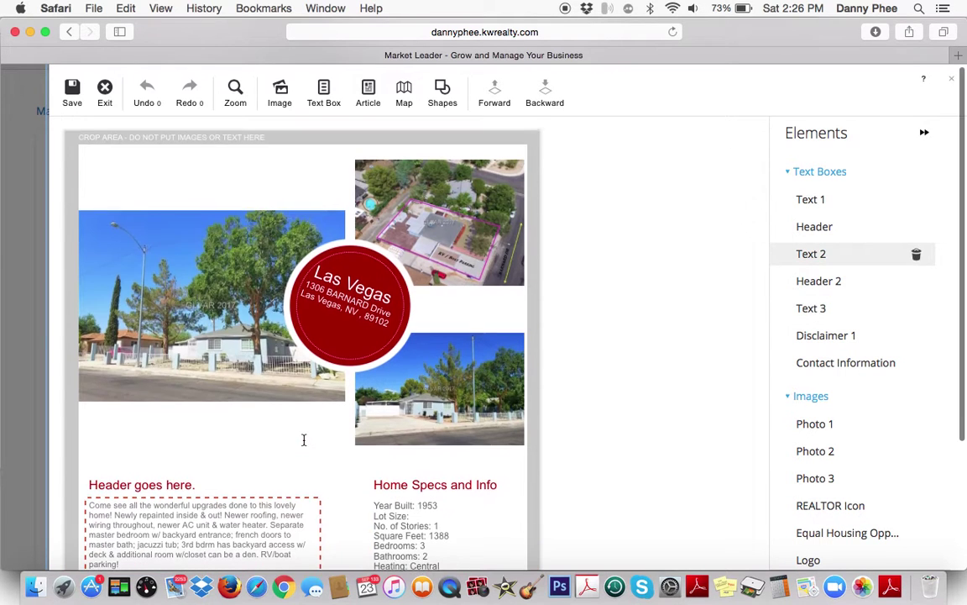
pyautogui.click(327, 405)
pyautogui.click(344, 323)
pyautogui.click(336, 311)
# Nudge the Las Vegas address text lower within the red circle badge.
pyautogui.click(341, 285)
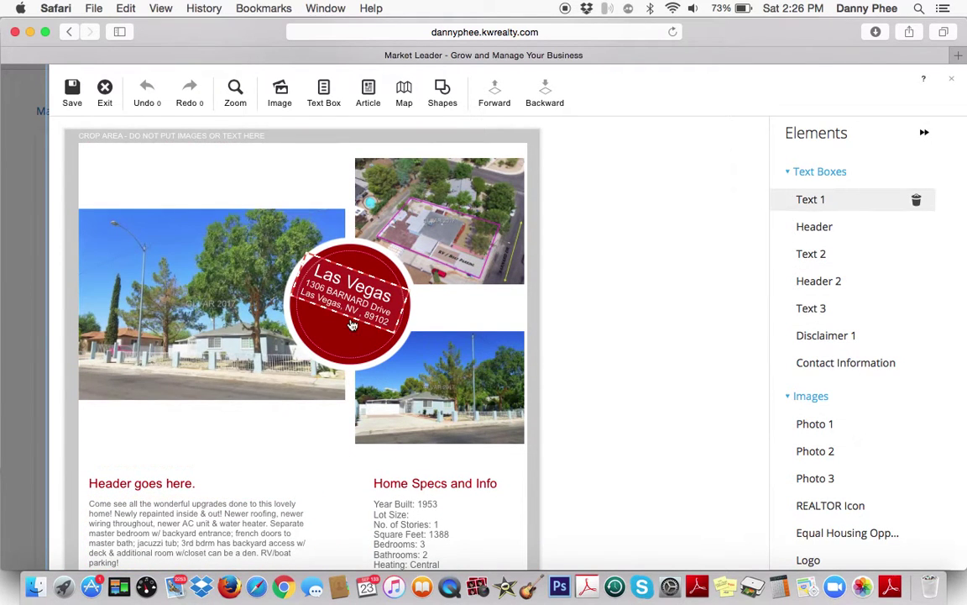
pyautogui.click(352, 300)
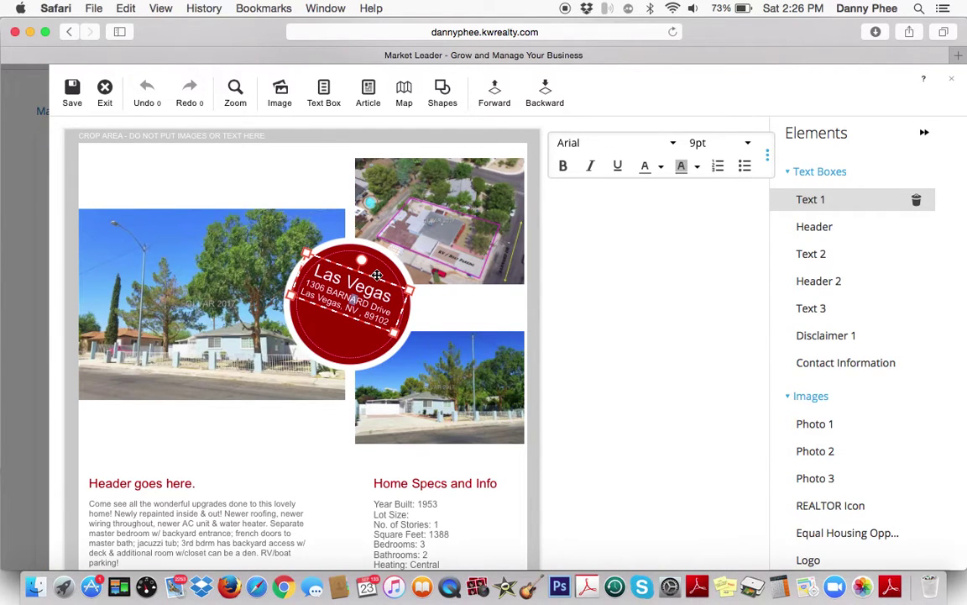
pyautogui.moveTo(361, 286); pyautogui.dragTo(376, 285)
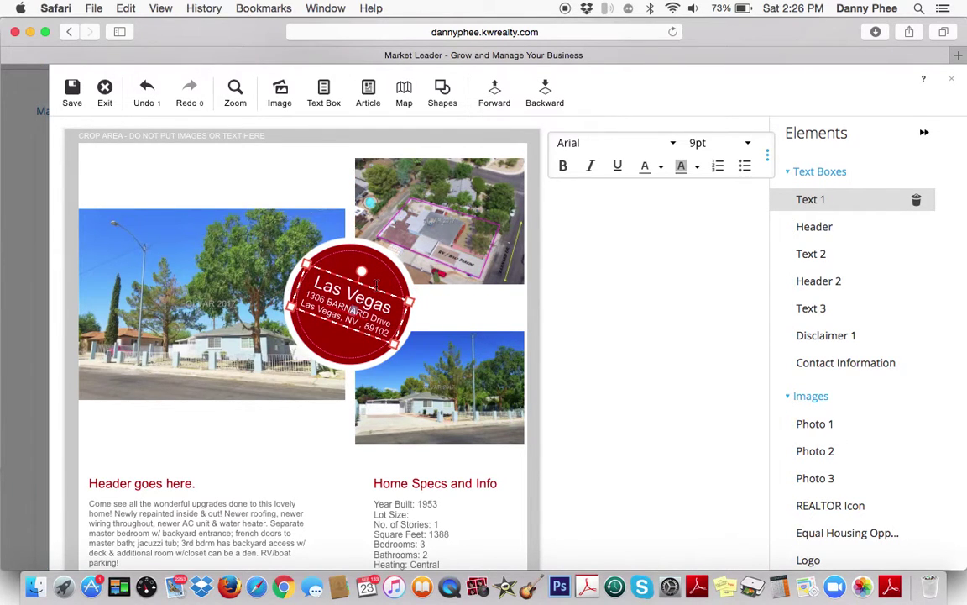
pyautogui.click(380, 232)
pyautogui.click(472, 234)
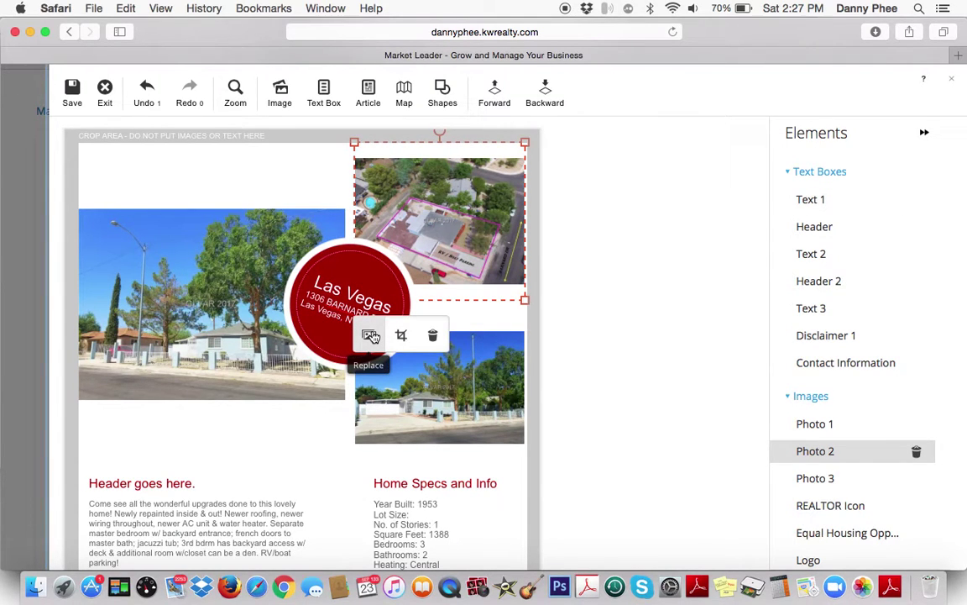
# Replace the top-right aerial photo with MLS Image 4, the interior living-room shot.
pyautogui.click(370, 336)
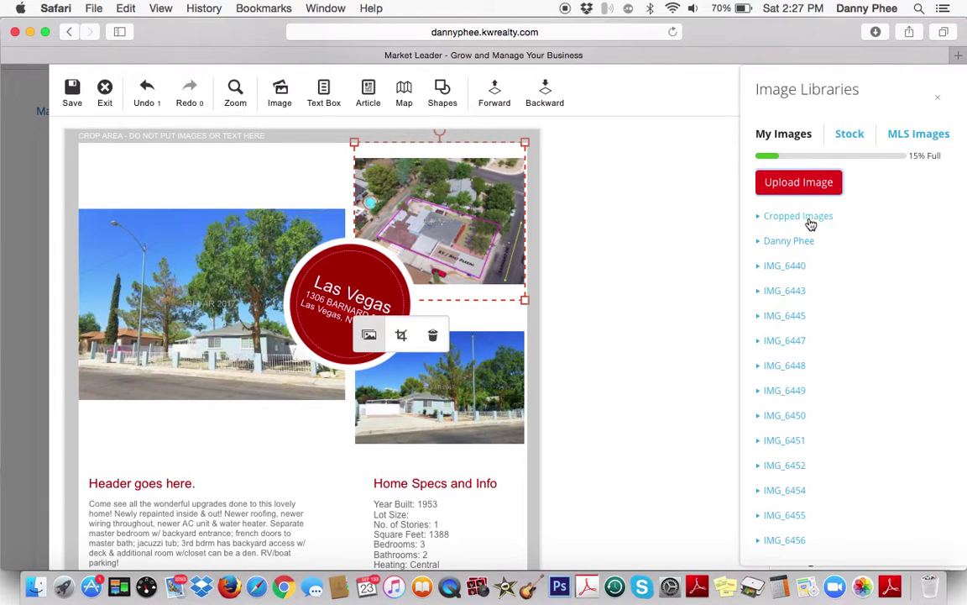
pyautogui.click(778, 267)
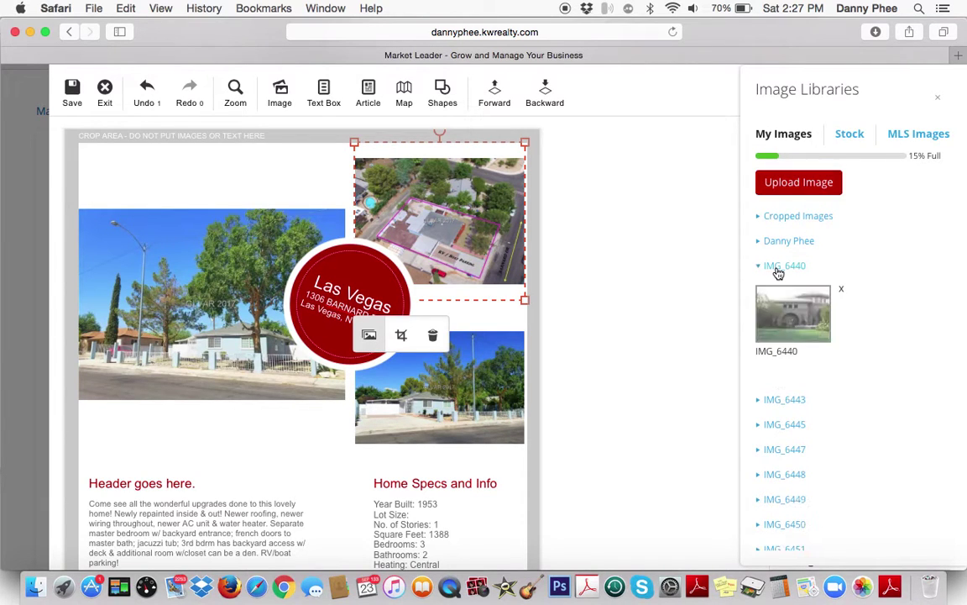
pyautogui.click(917, 137)
pyautogui.scroll(-2, 789, 176)
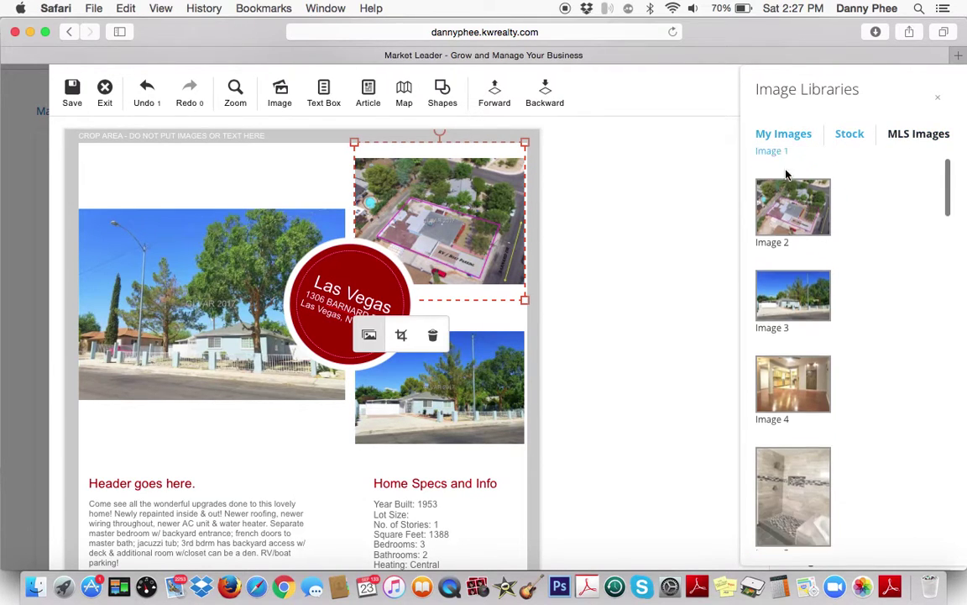
pyautogui.click(802, 393)
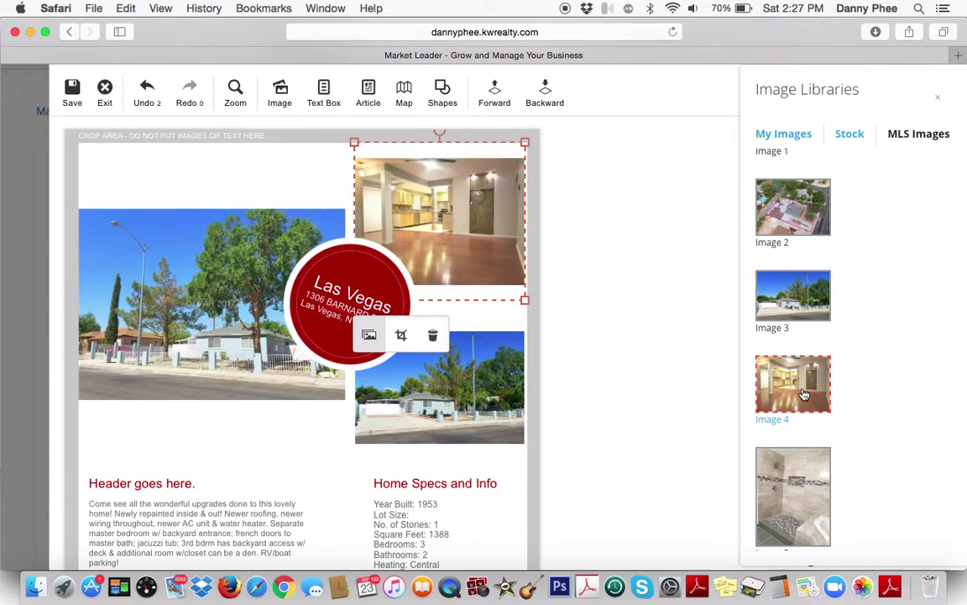
pyautogui.click(466, 399)
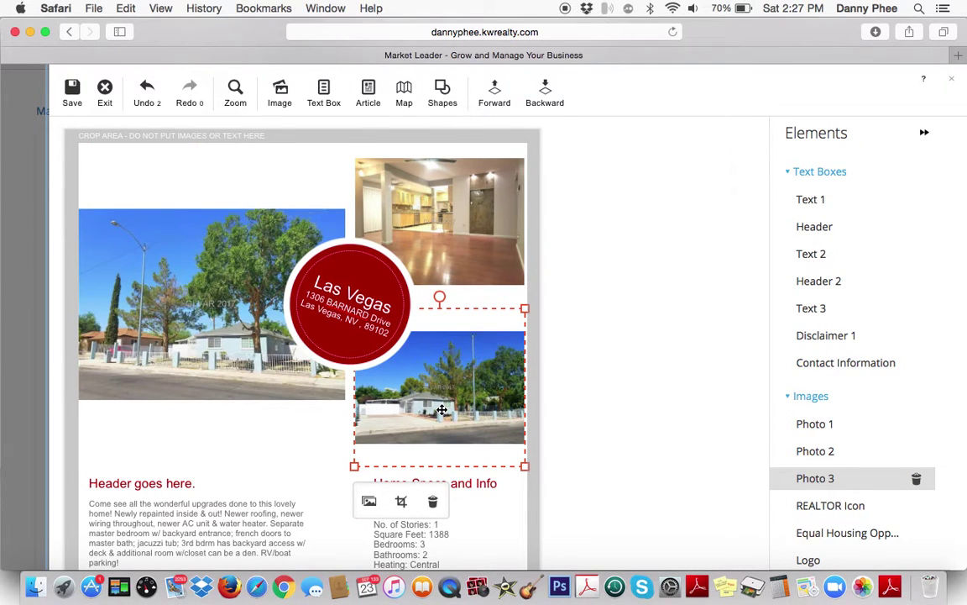
# Swap the bottom-right house photo for the MLS Image 17 corner jacuzzi tub shot.
pyautogui.click(368, 502)
pyautogui.scroll(-5, 789, 360)
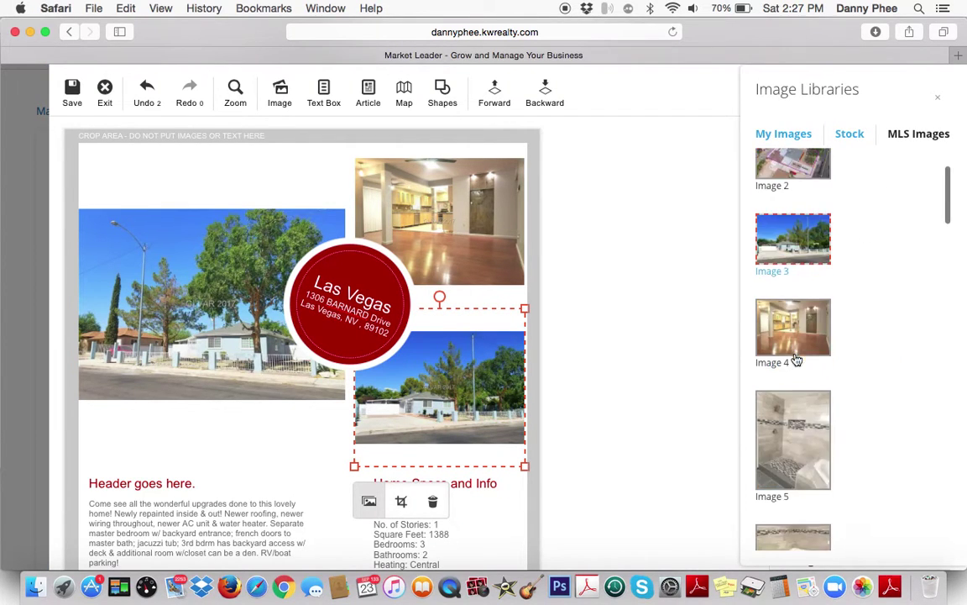
pyautogui.scroll(-8, 796, 360)
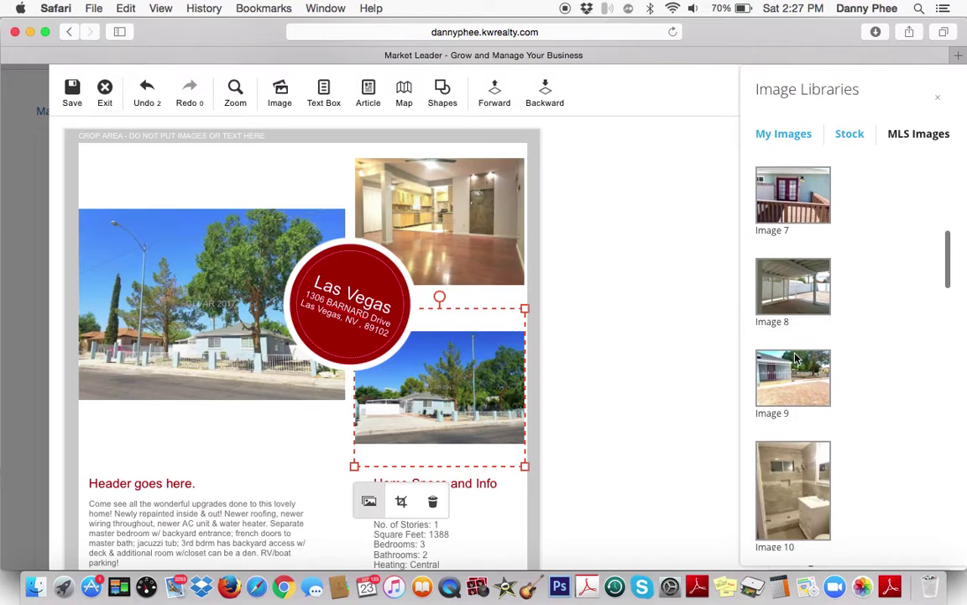
pyautogui.scroll(-6, 796, 360)
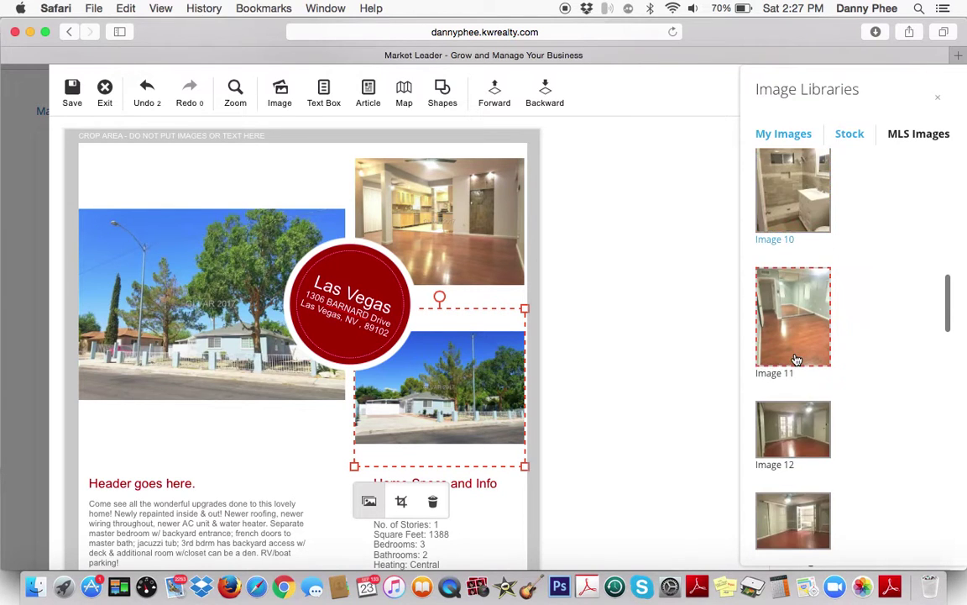
pyautogui.scroll(-6, 796, 359)
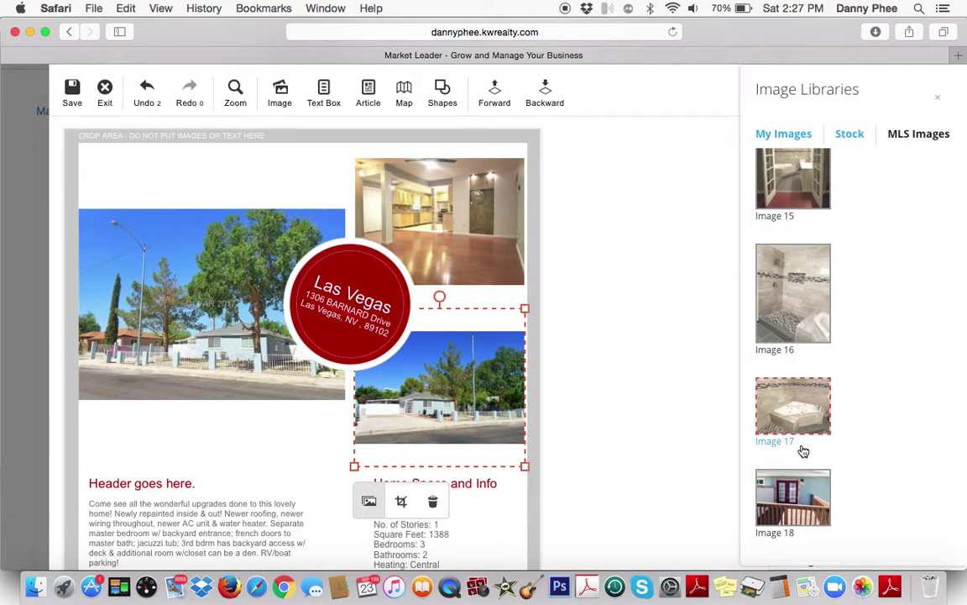
pyautogui.click(795, 403)
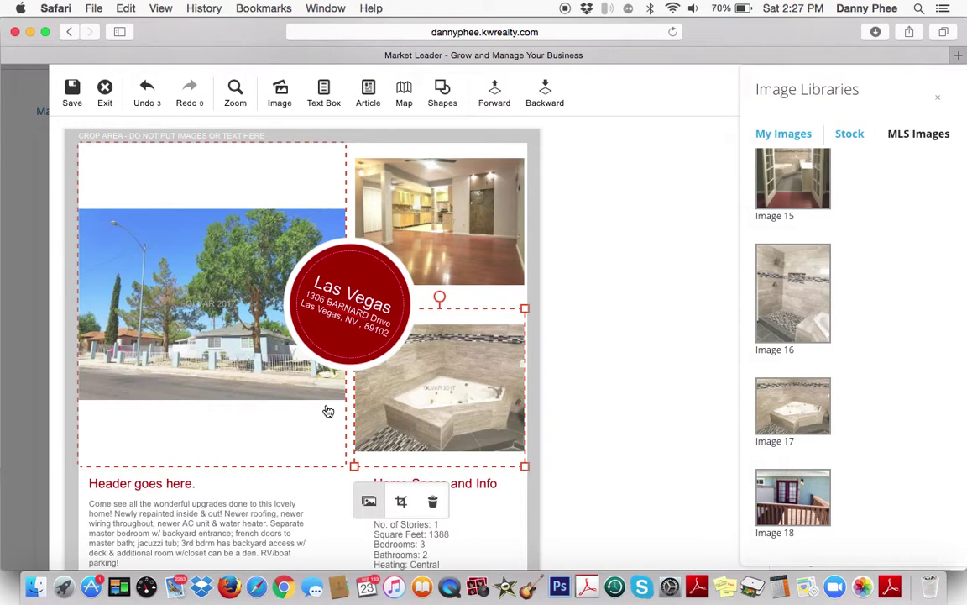
pyautogui.scroll(-5, 328, 411)
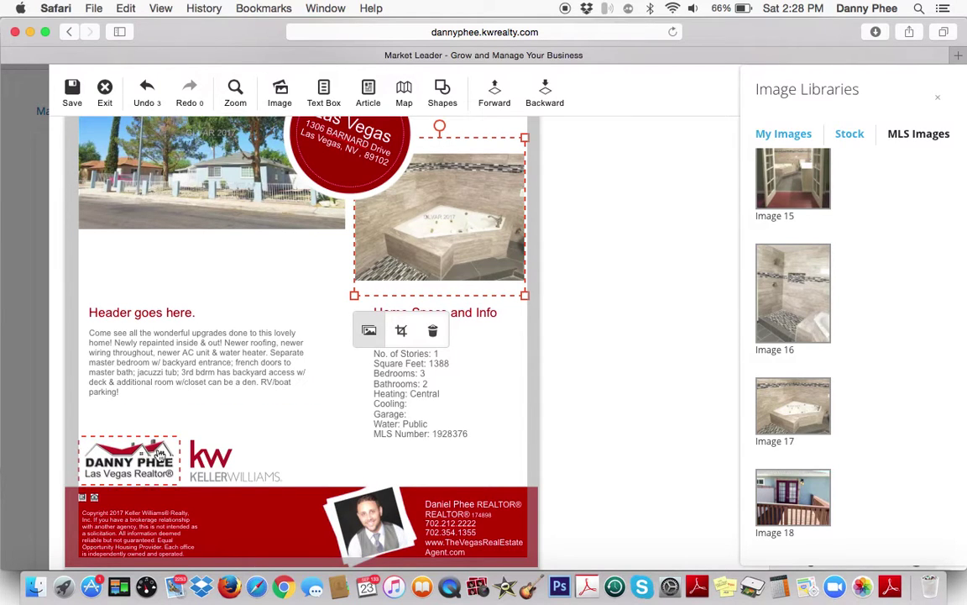
# Start replacing the Keller Williams logo by uploading a new image to My Images from the computer.
pyautogui.click(235, 467)
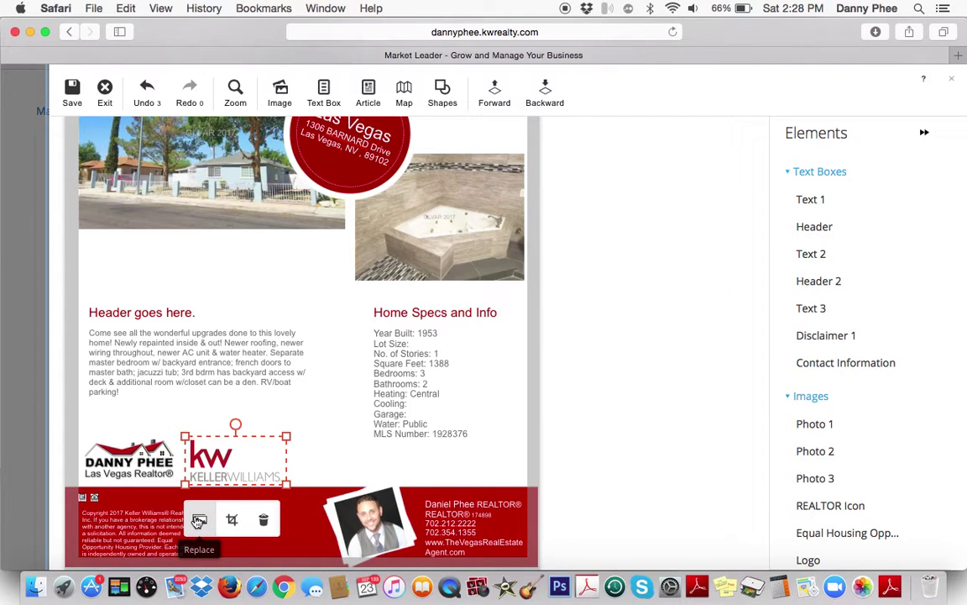
pyautogui.click(199, 521)
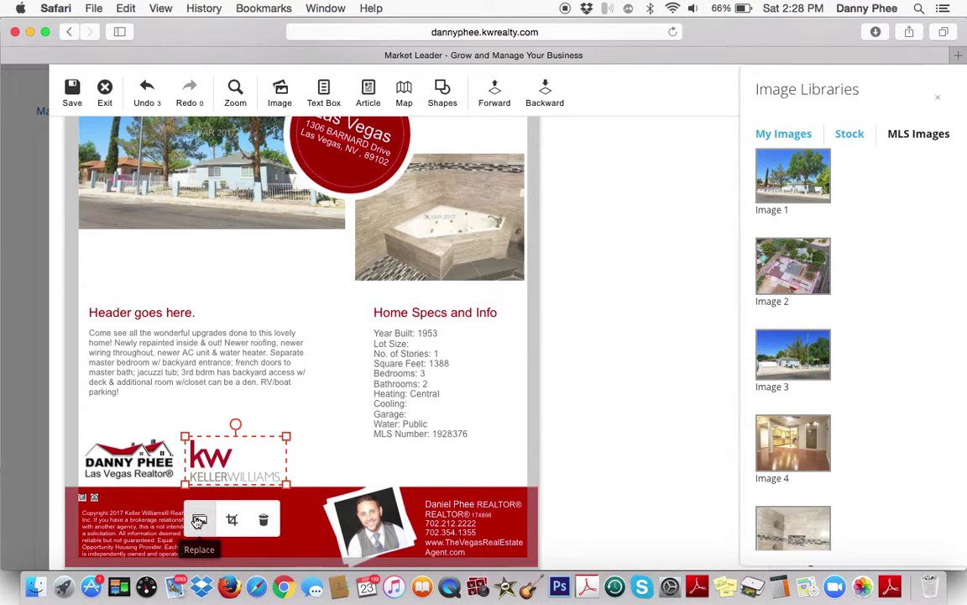
pyautogui.click(789, 134)
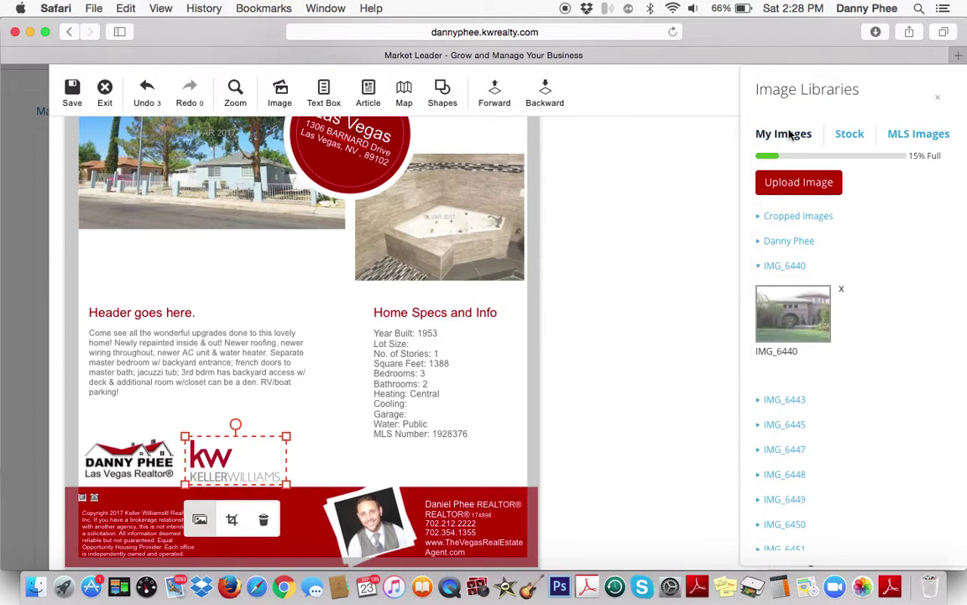
pyautogui.click(804, 183)
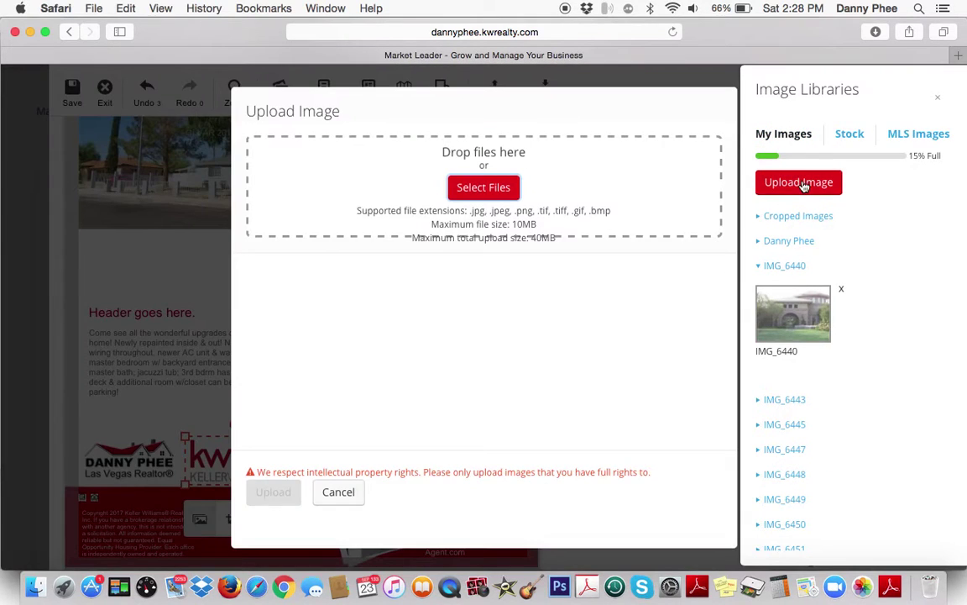
pyautogui.click(463, 192)
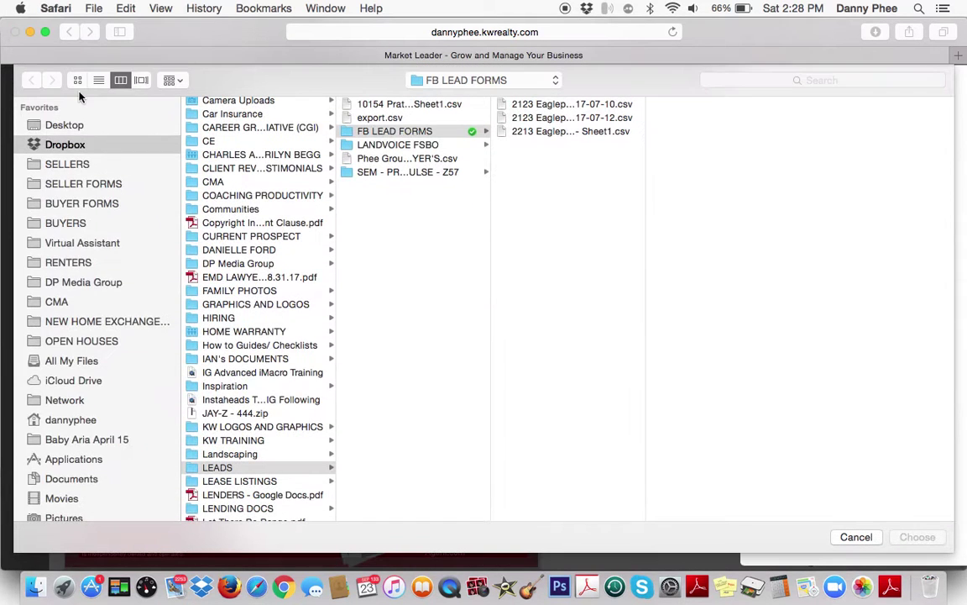
# Browse the Dropbox brokerage forms, agent assistant guides and GRAPHICS AND LOGOS folders for the logo.
pyautogui.click(95, 147)
pyautogui.scroll(-10, 249, 223)
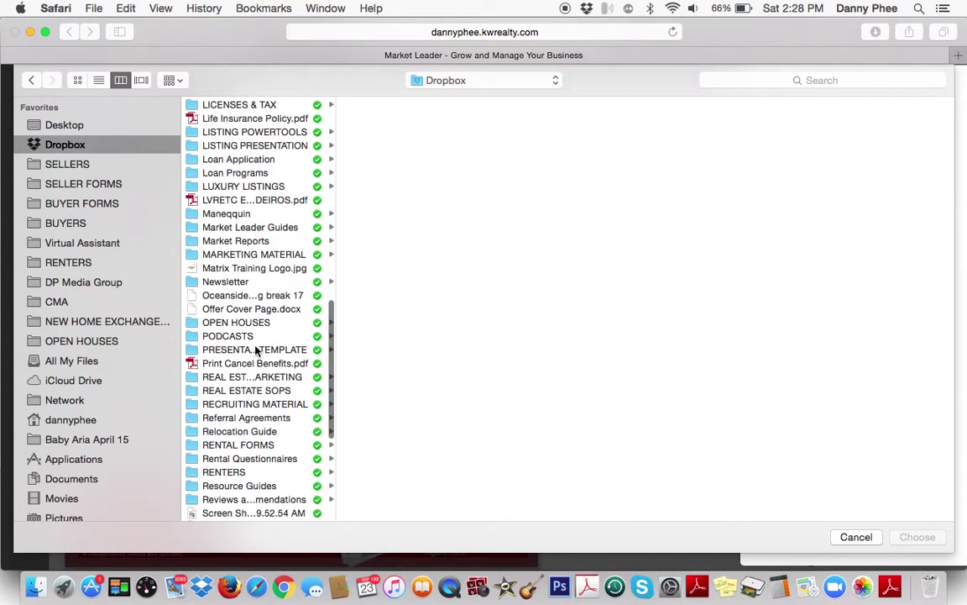
pyautogui.scroll(15, 256, 351)
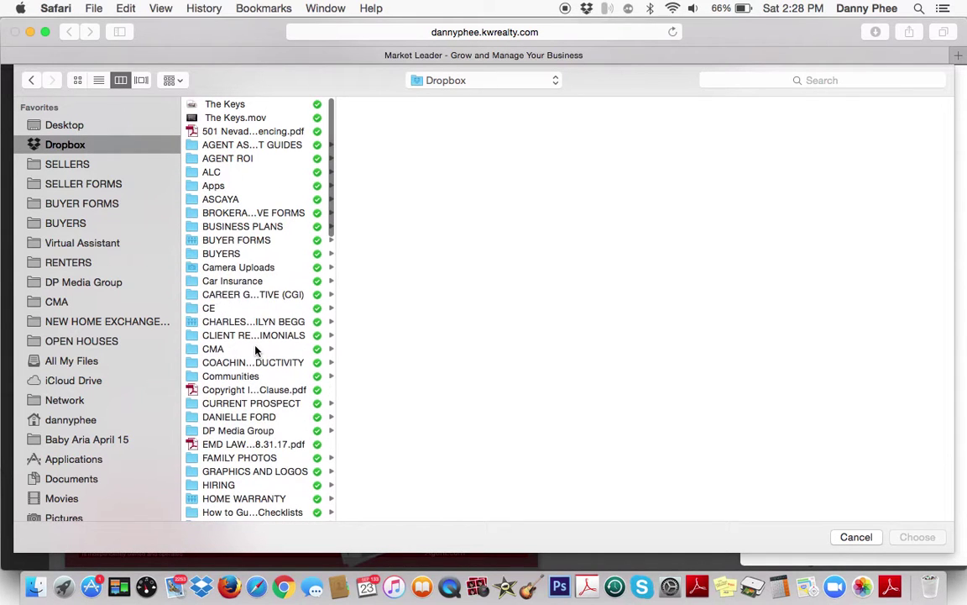
pyautogui.click(255, 214)
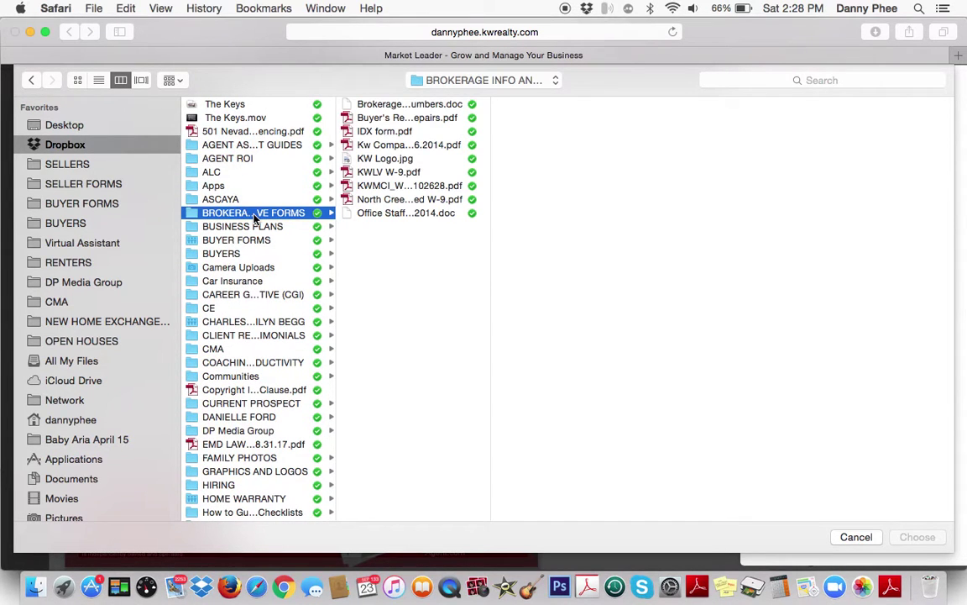
pyautogui.scroll(-1, 254, 217)
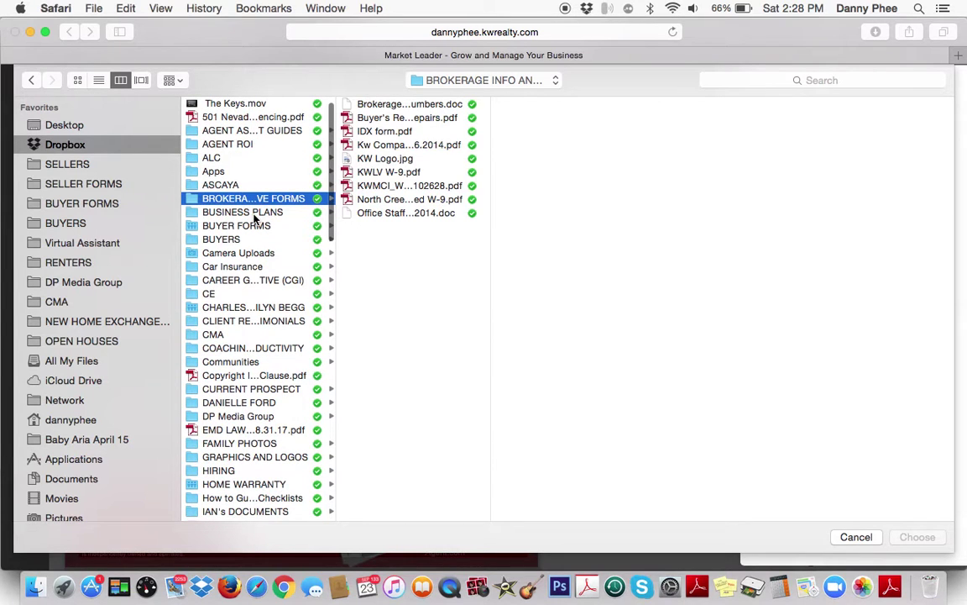
pyautogui.scroll(1, 254, 216)
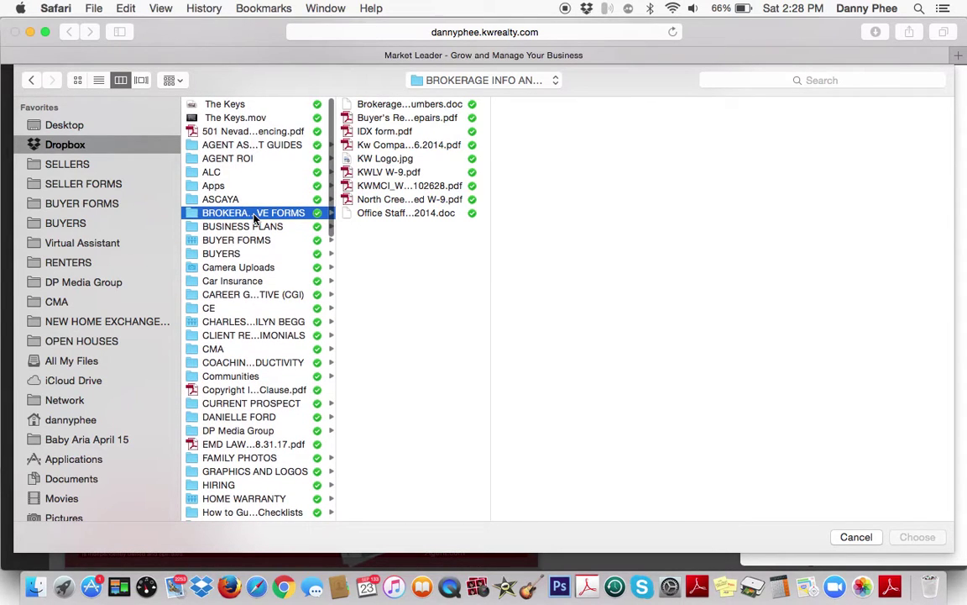
pyautogui.click(259, 146)
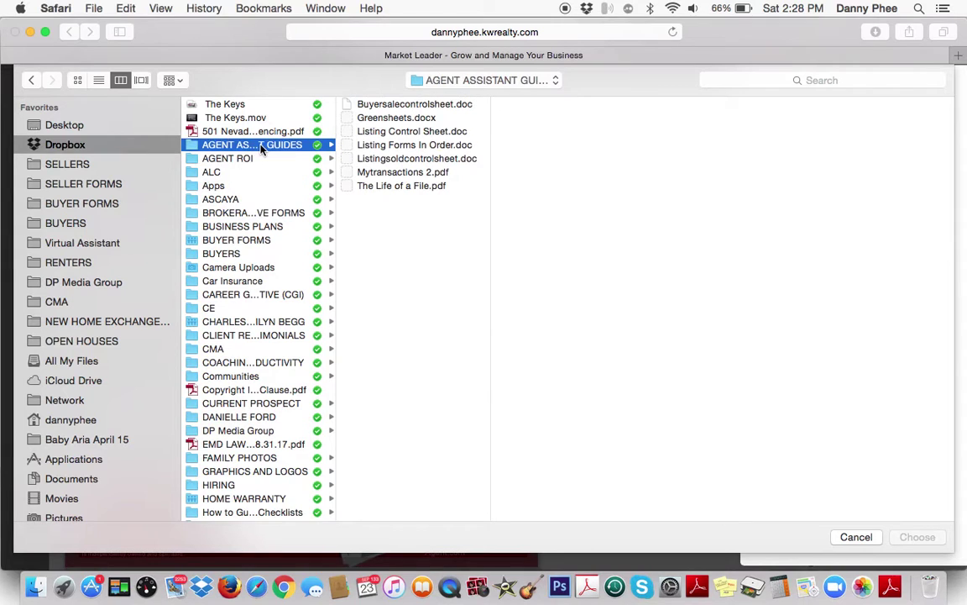
pyautogui.scroll(-3, 252, 188)
pyautogui.scroll(-5, 252, 188)
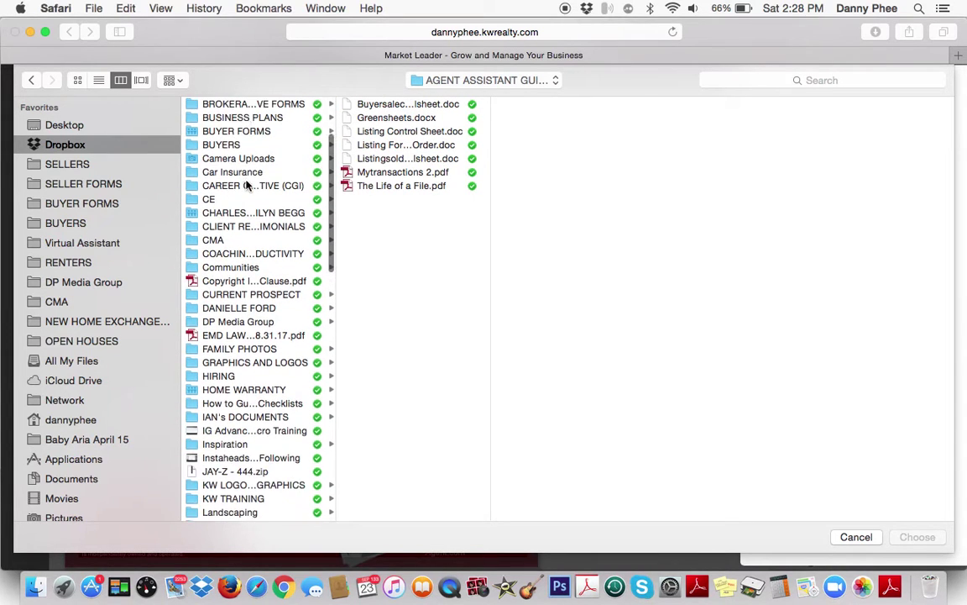
pyautogui.click(236, 359)
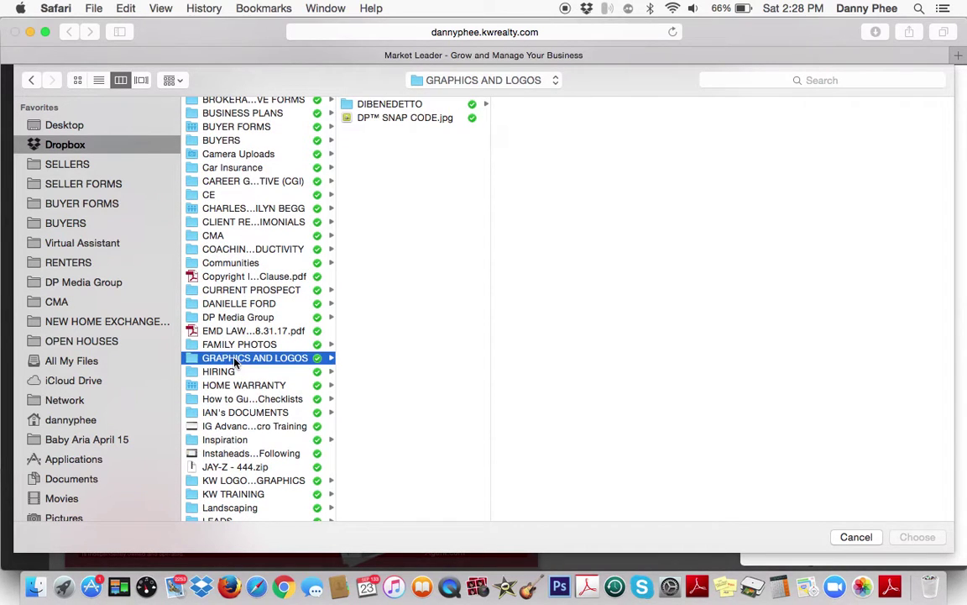
# Search 'KW LOGO' and pick KellerWilliams_Realty_LasVegas_Logo_CMYK.jpg from 605_LasVegas > CMYK.
pyautogui.click(826, 80)
pyautogui.write('KW LOVO')
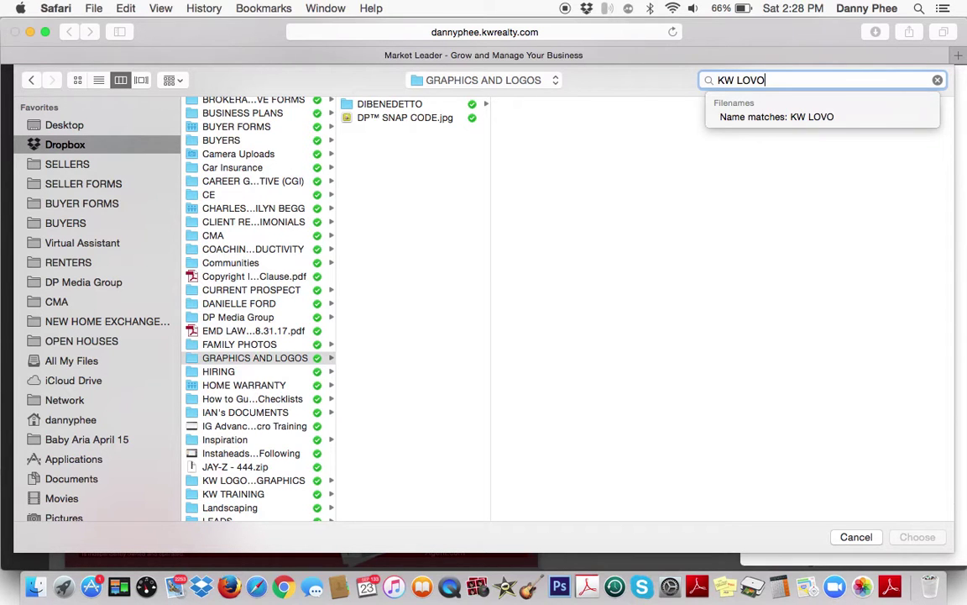
pyautogui.press('BackSpace')
pyautogui.press('BackSpace')
pyautogui.write('G')
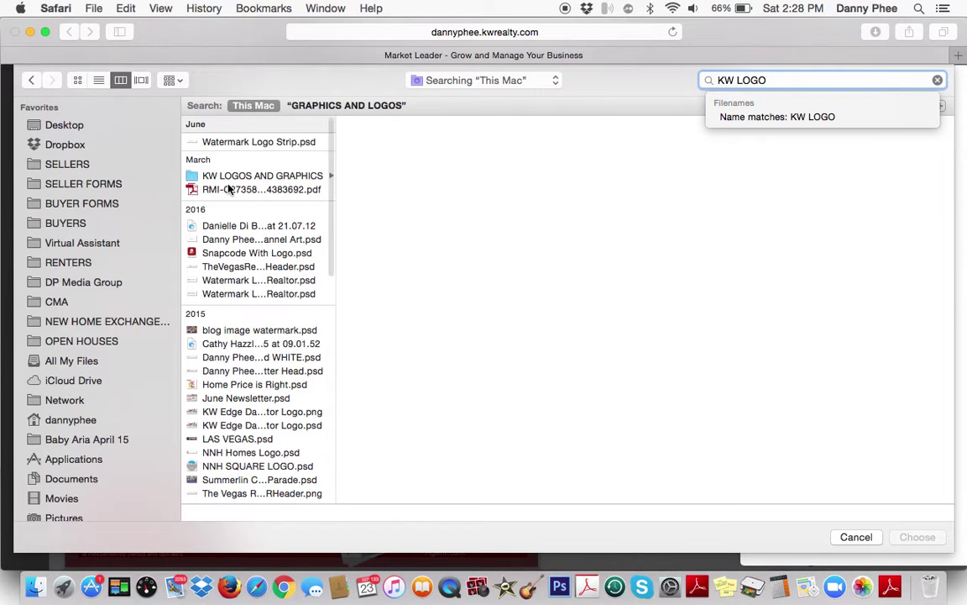
pyautogui.click(232, 177)
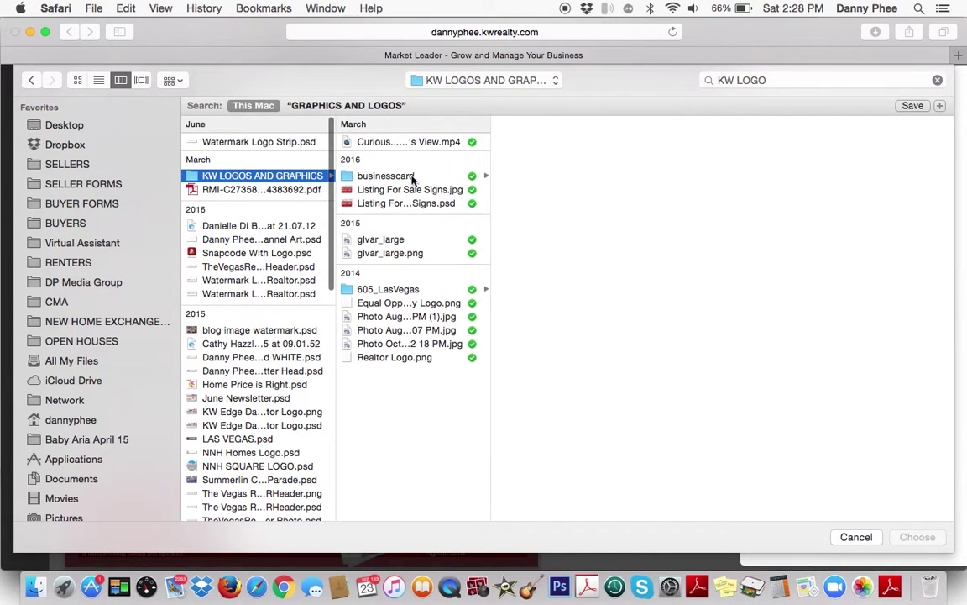
pyautogui.click(400, 290)
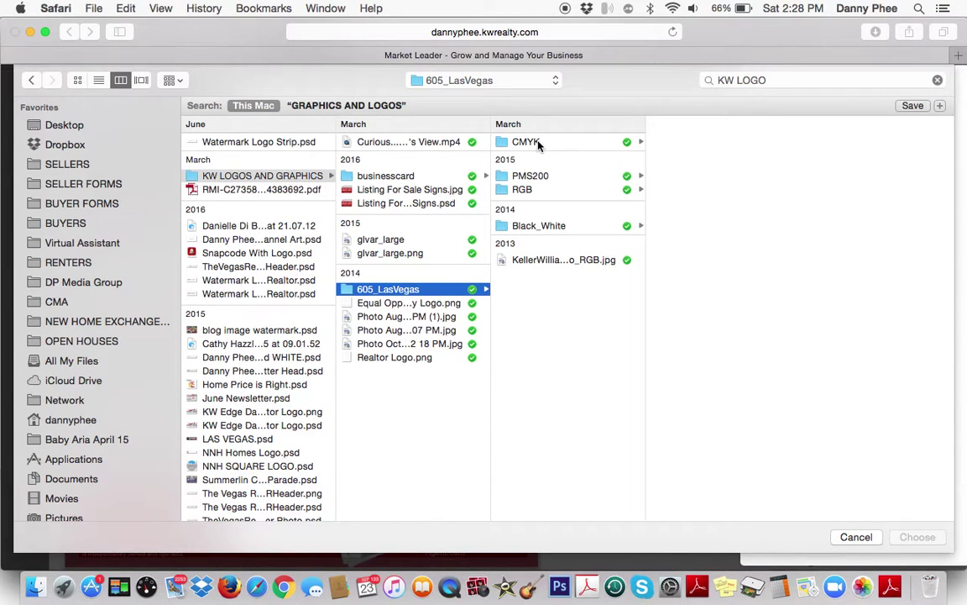
pyautogui.click(537, 145)
pyautogui.click(698, 178)
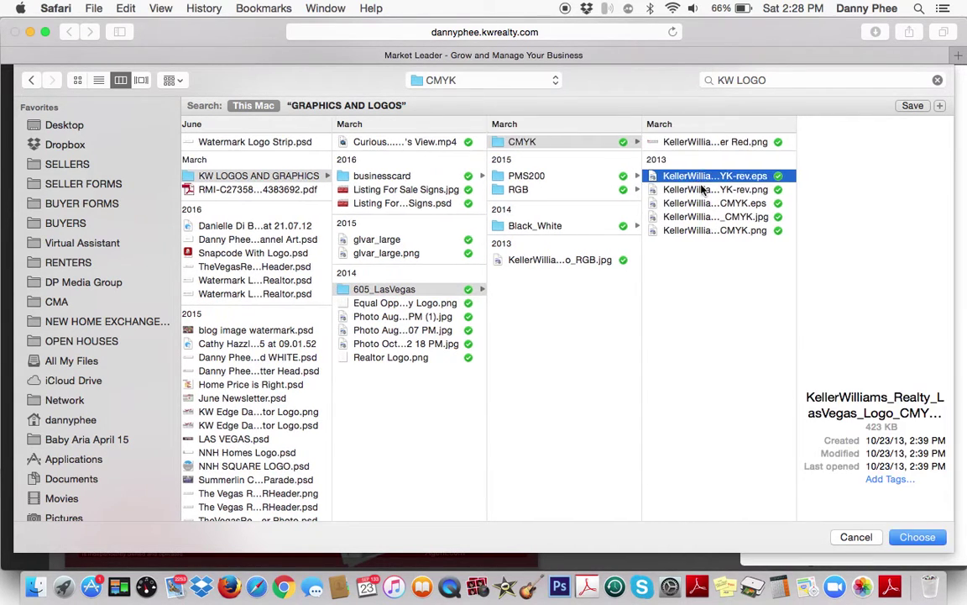
pyautogui.click(702, 190)
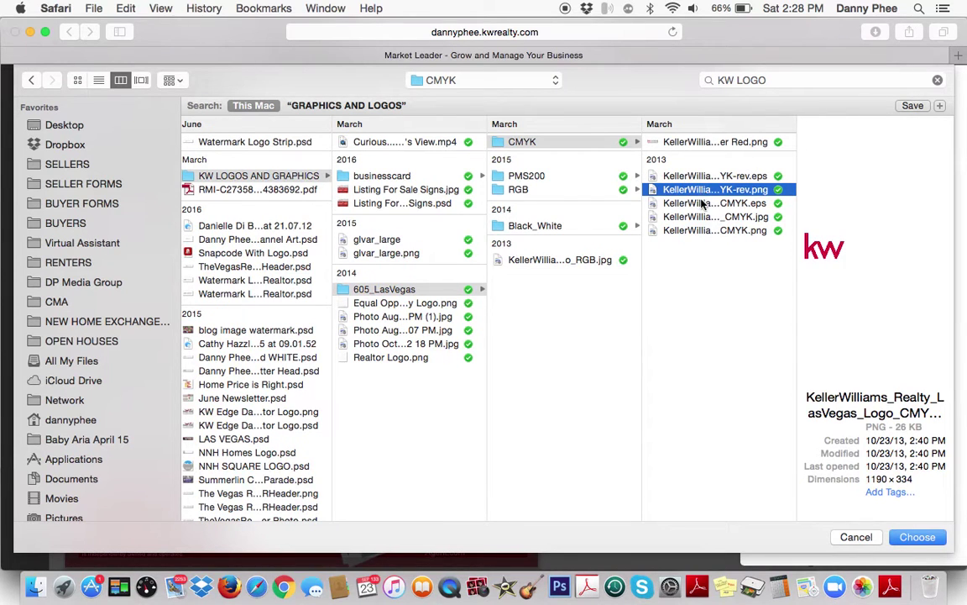
pyautogui.press('Down')
pyautogui.press('Down')
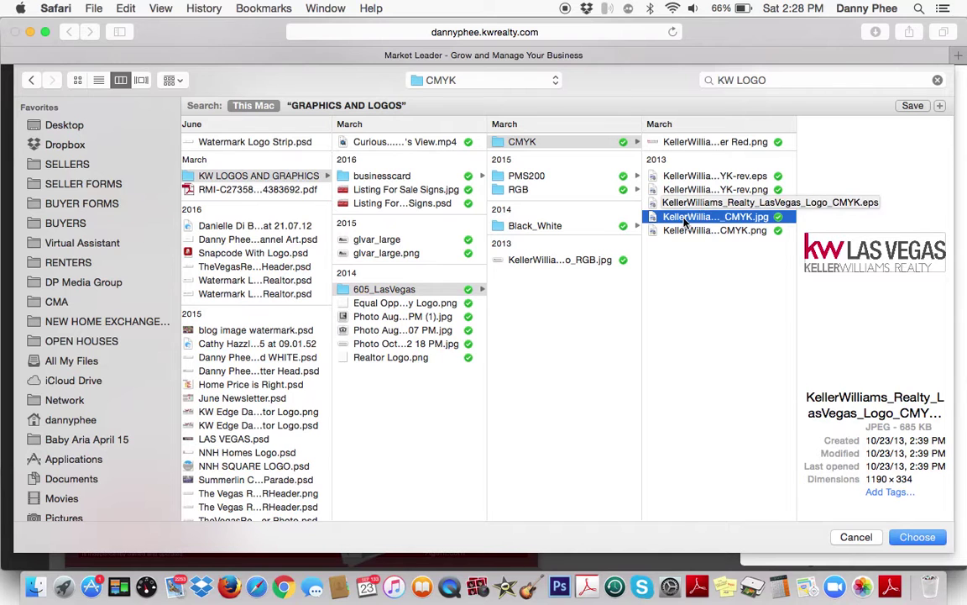
pyautogui.doubleClick(696, 217)
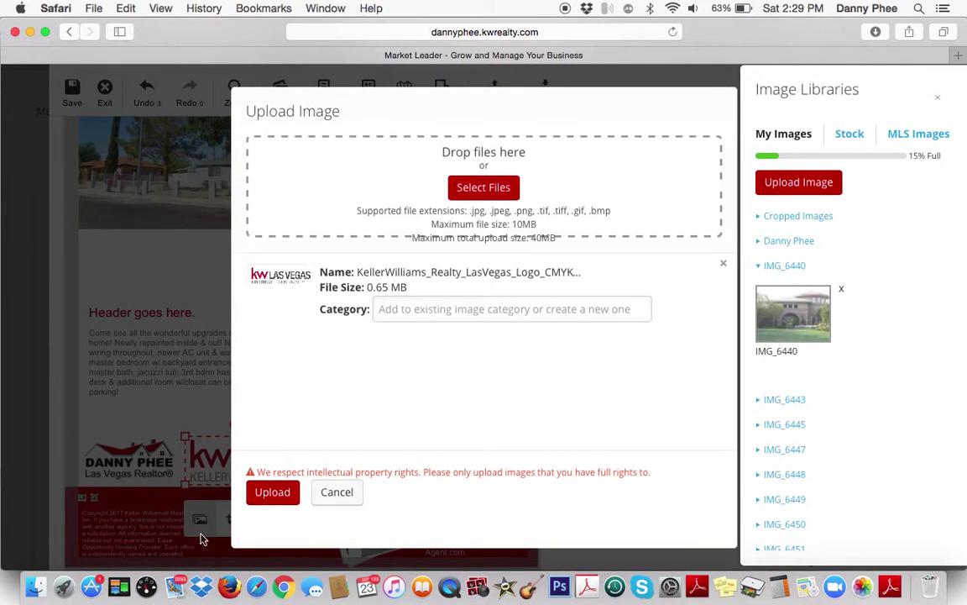
# Upload the chosen KW Las Vegas logo so it replaces the flyer's original logo.
pyautogui.click(277, 493)
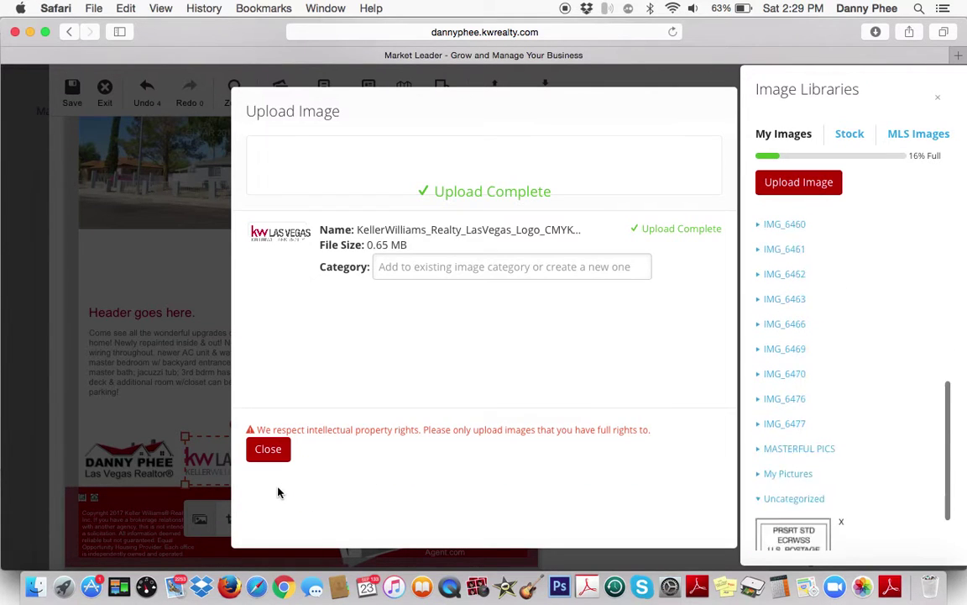
pyautogui.click(268, 449)
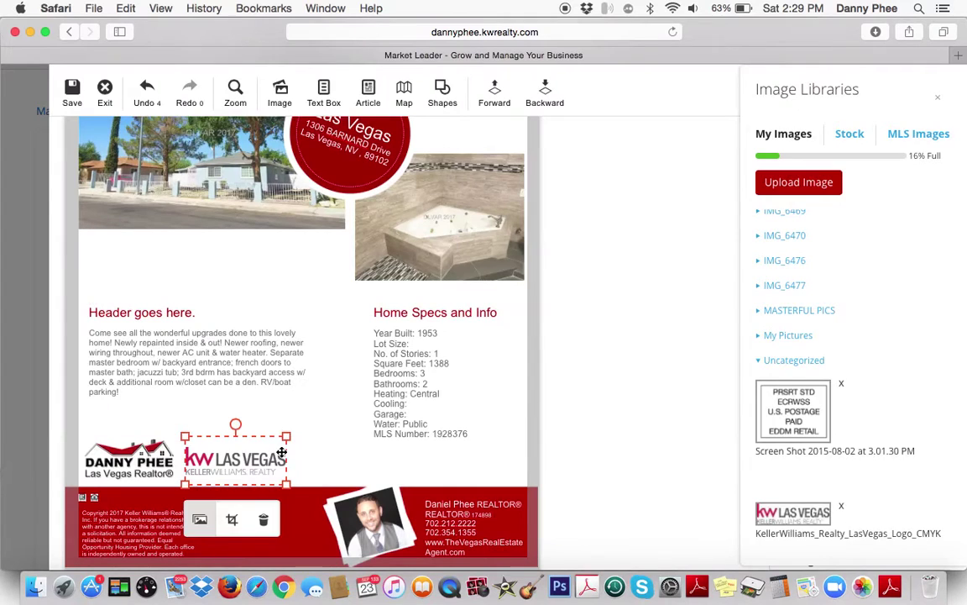
pyautogui.click(324, 444)
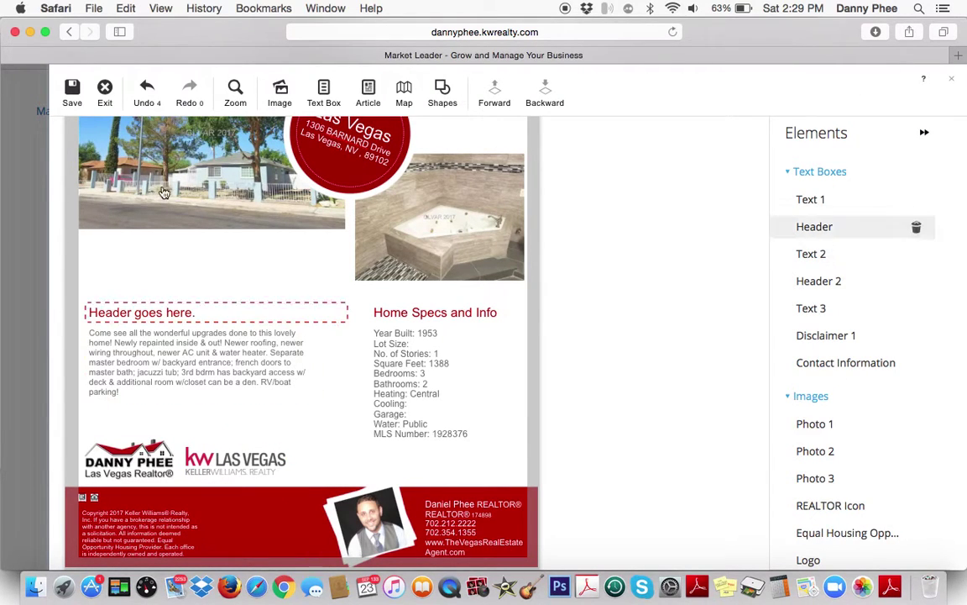
# Select Photo 1 and scroll through the flyer to review the layout.
pyautogui.click(212, 275)
pyautogui.scroll(5, 213, 277)
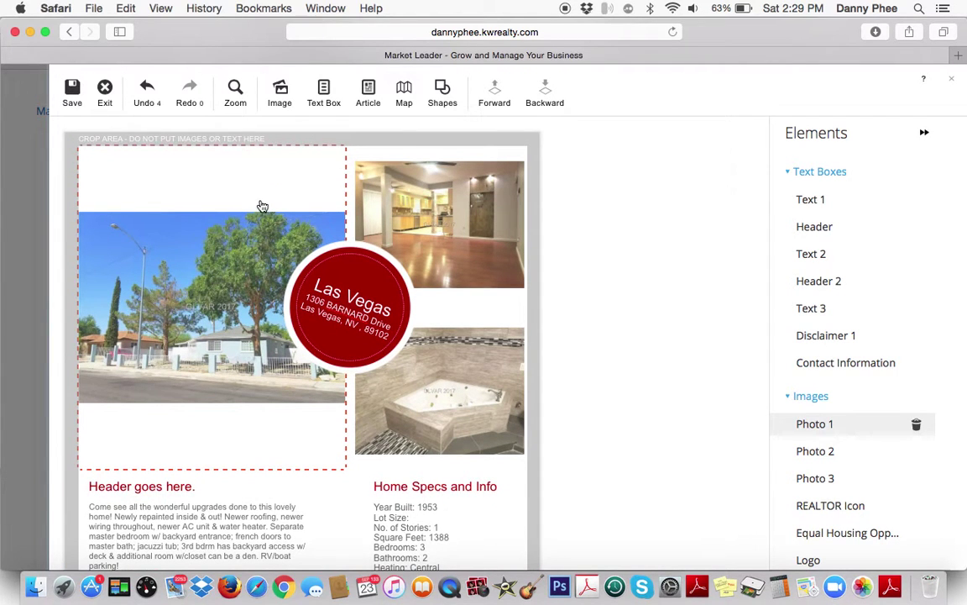
pyautogui.click(210, 354)
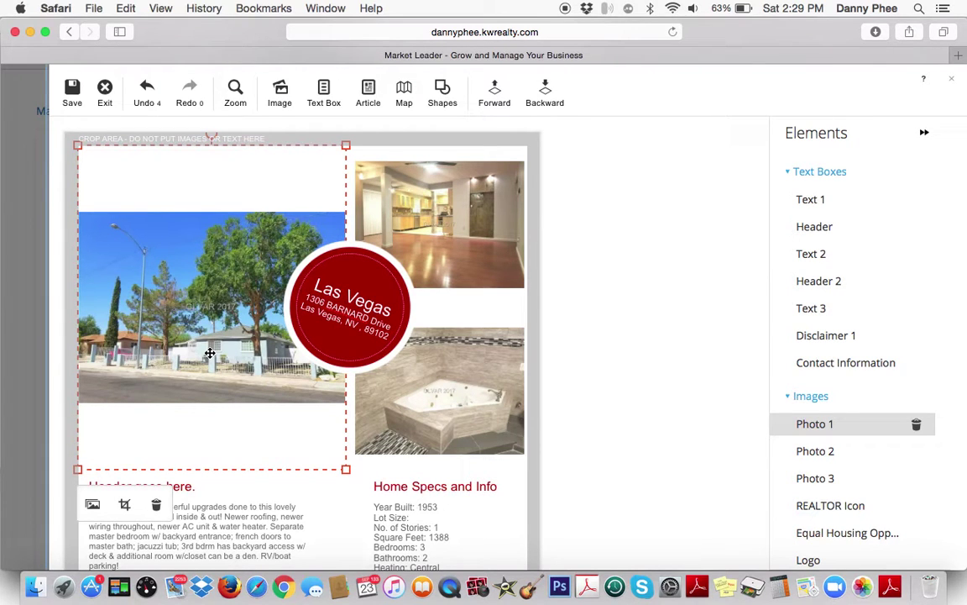
pyautogui.scroll(-5, 224, 277)
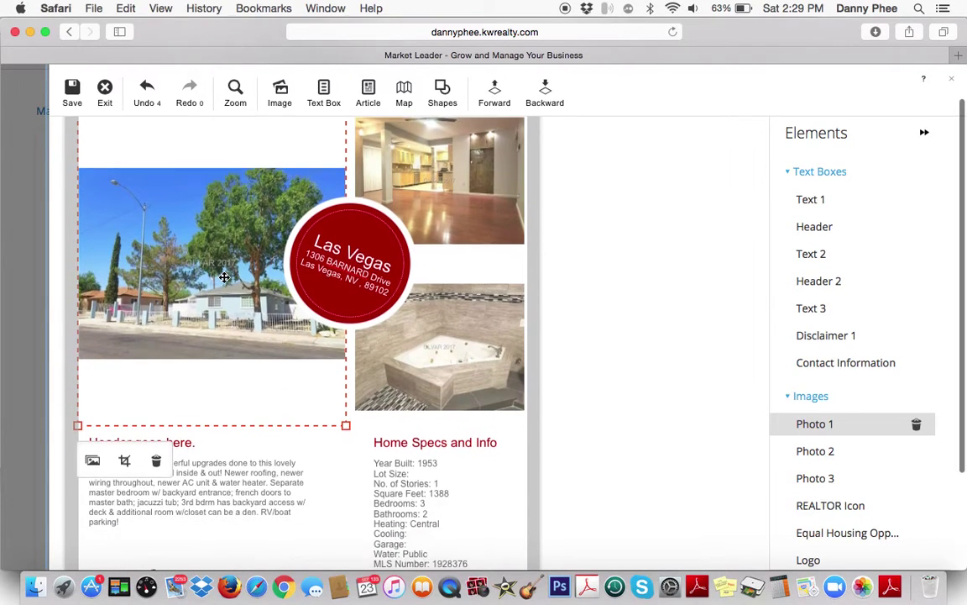
pyautogui.scroll(5, 225, 277)
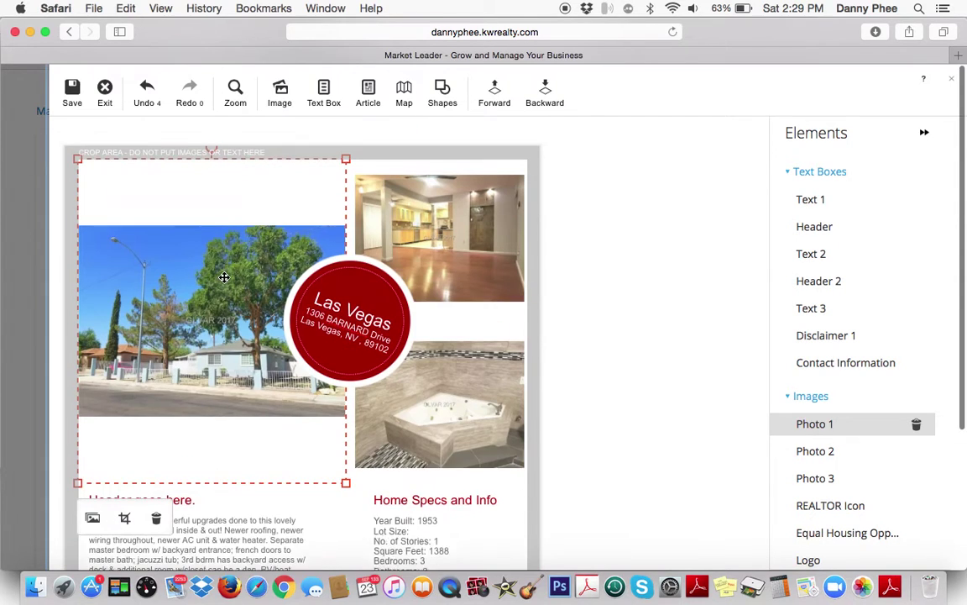
pyautogui.click(83, 101)
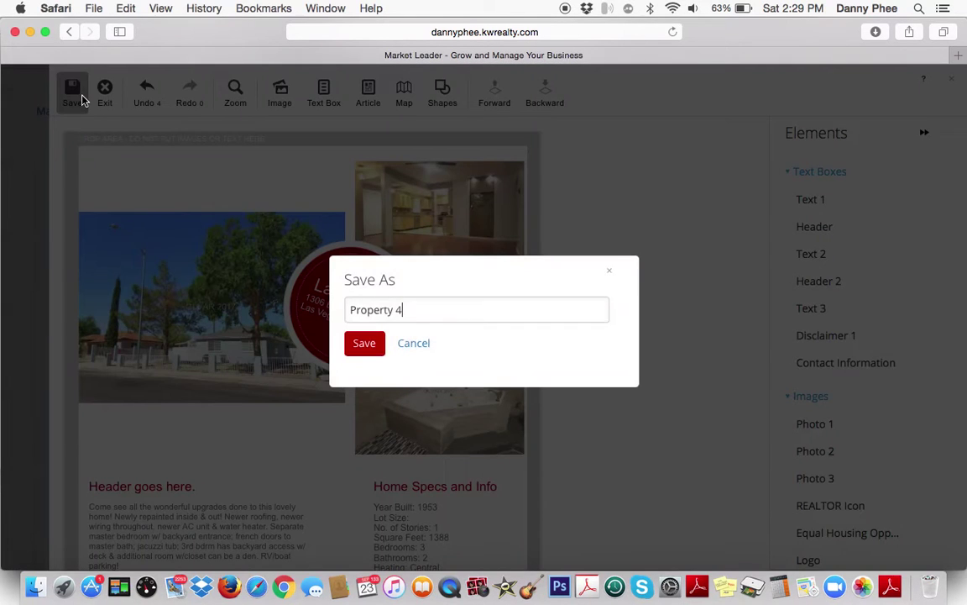
pyautogui.tripleClick(427, 312)
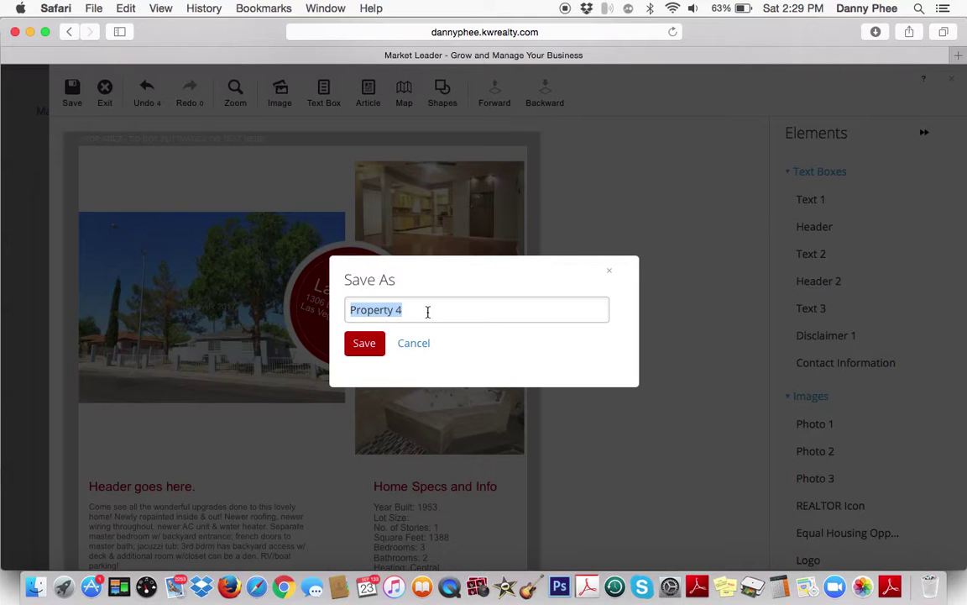
pyautogui.write('1306 BERNARD')
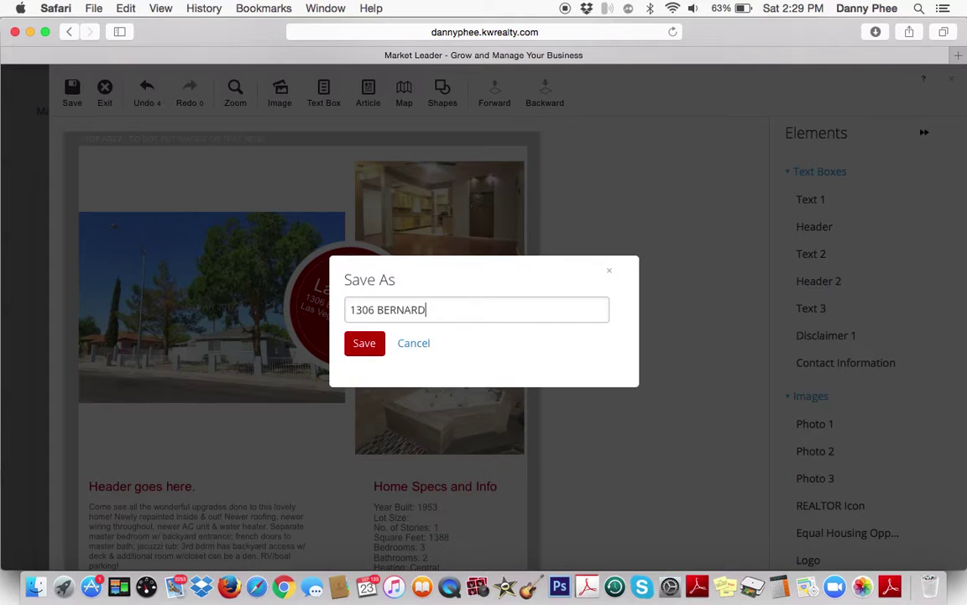
pyautogui.click(360, 343)
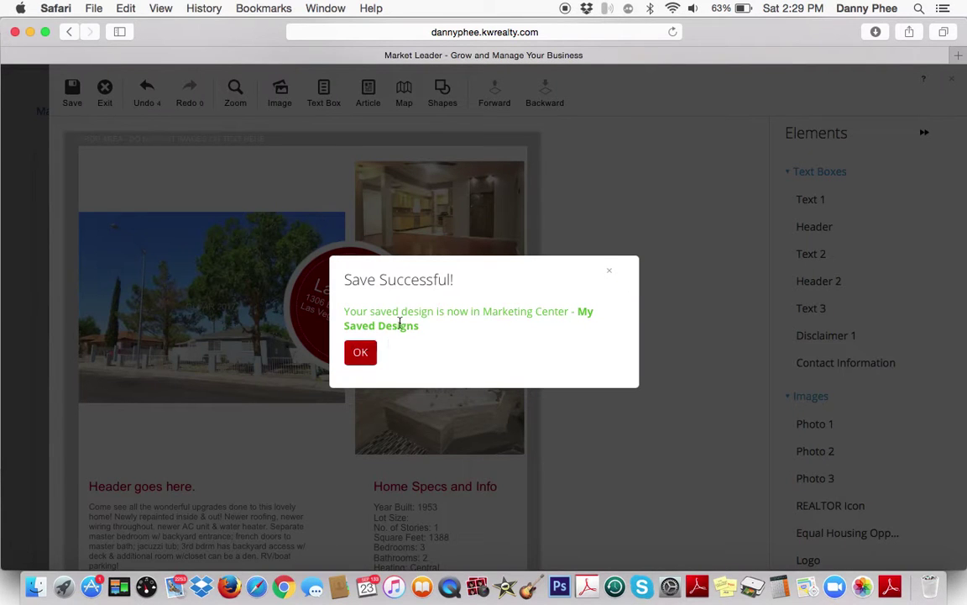
pyautogui.click(360, 351)
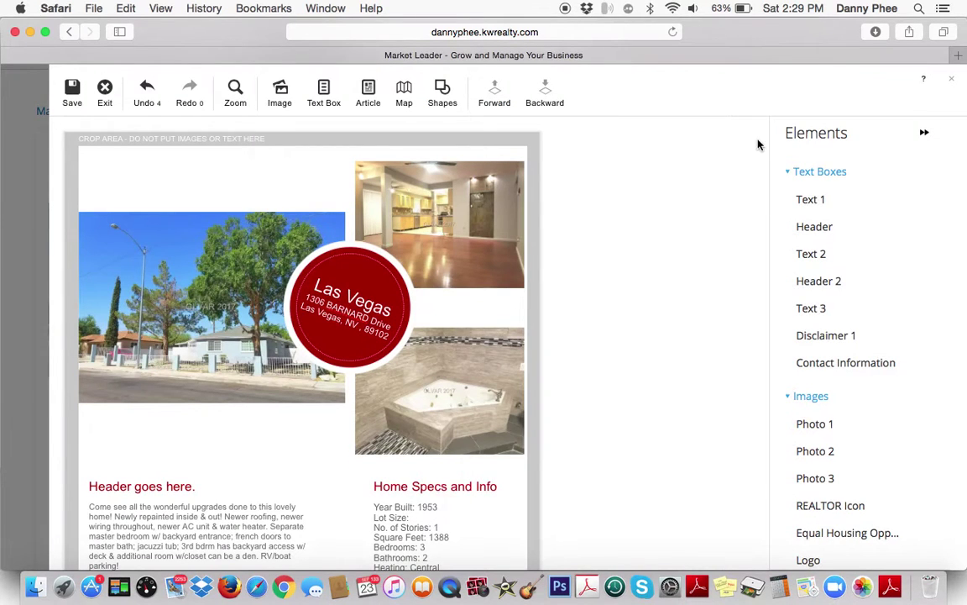
# Exit the flyer editor and scroll the 1306 BERNARD page to its Download PDF and Print Options.
pyautogui.click(951, 84)
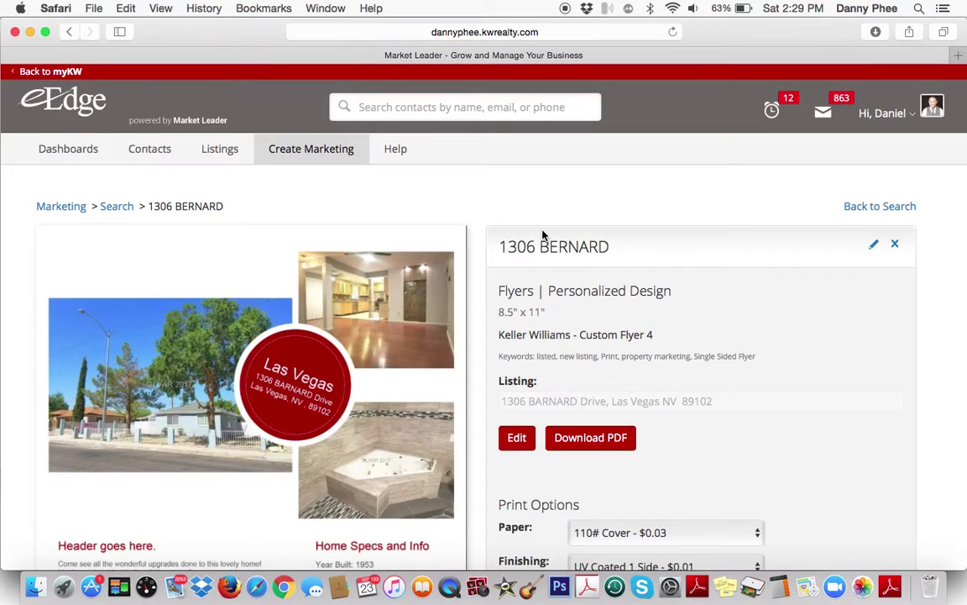
pyautogui.scroll(-2, 584, 318)
pyautogui.scroll(-2, 585, 317)
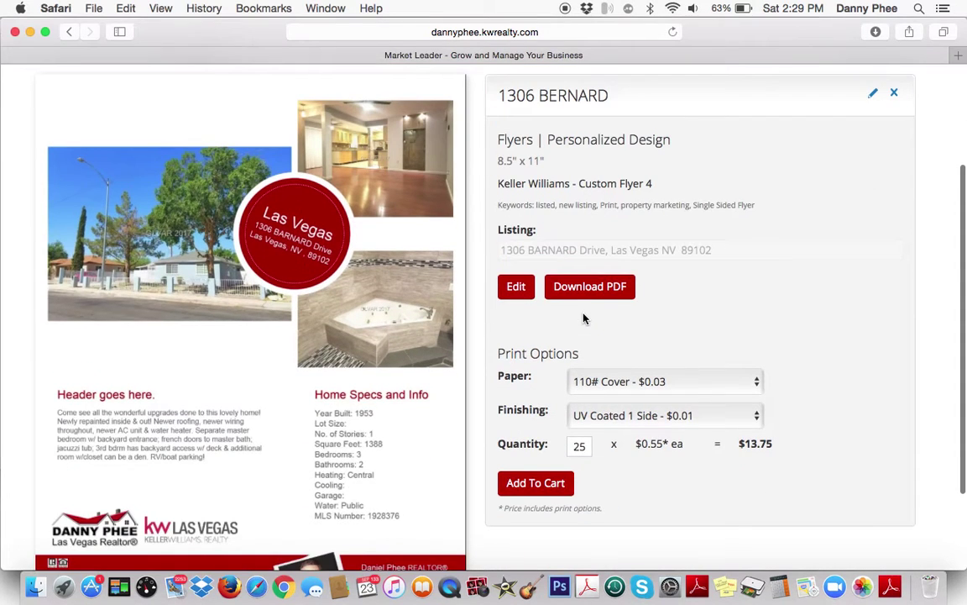
pyautogui.scroll(4, 585, 318)
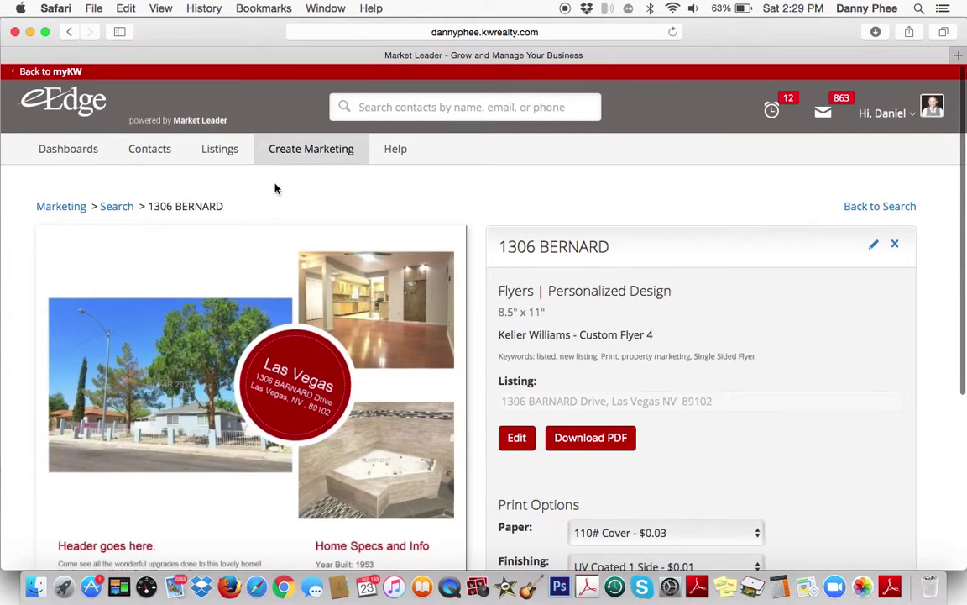
pyautogui.moveTo(301, 144)
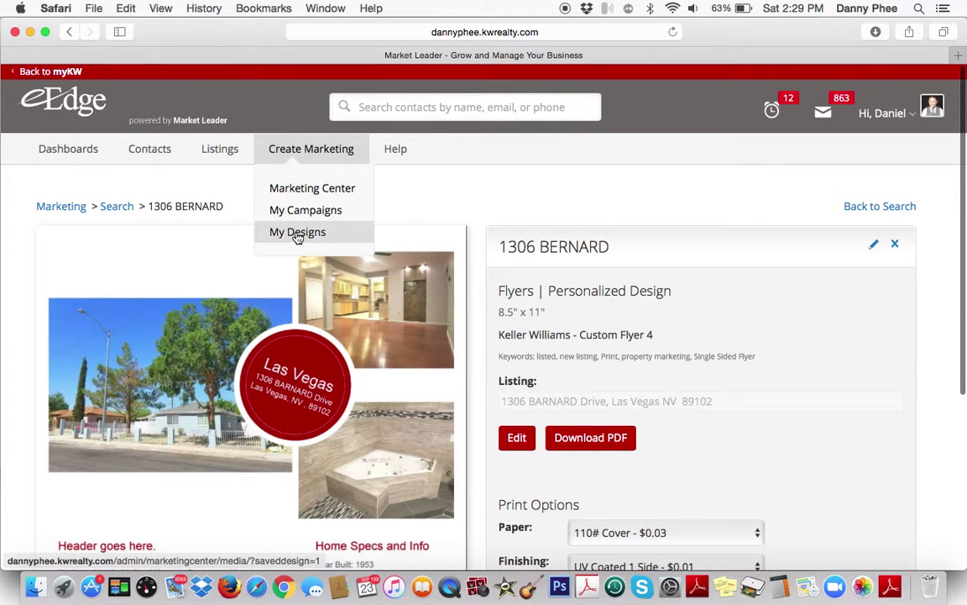
pyautogui.scroll(-4, 443, 319)
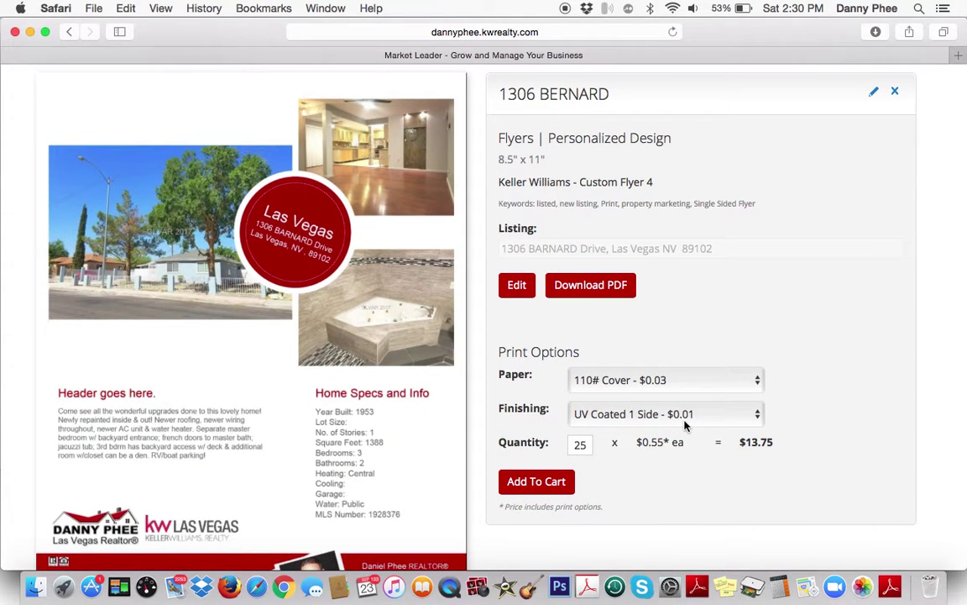
# Download the flyer as PDF, pointing the save dialog at Dropbox > OPEN HOUSES.
pyautogui.click(595, 289)
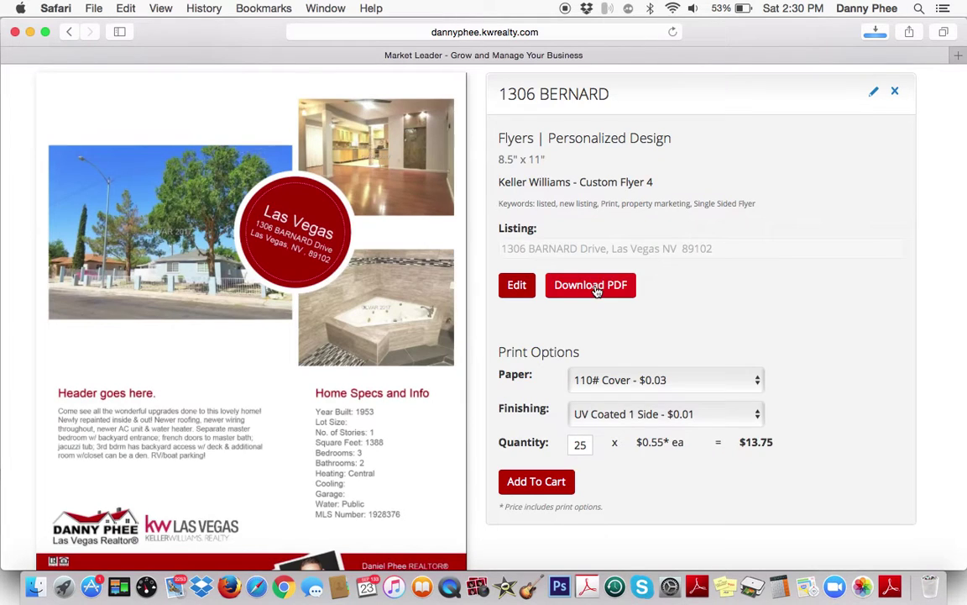
pyautogui.click(594, 287)
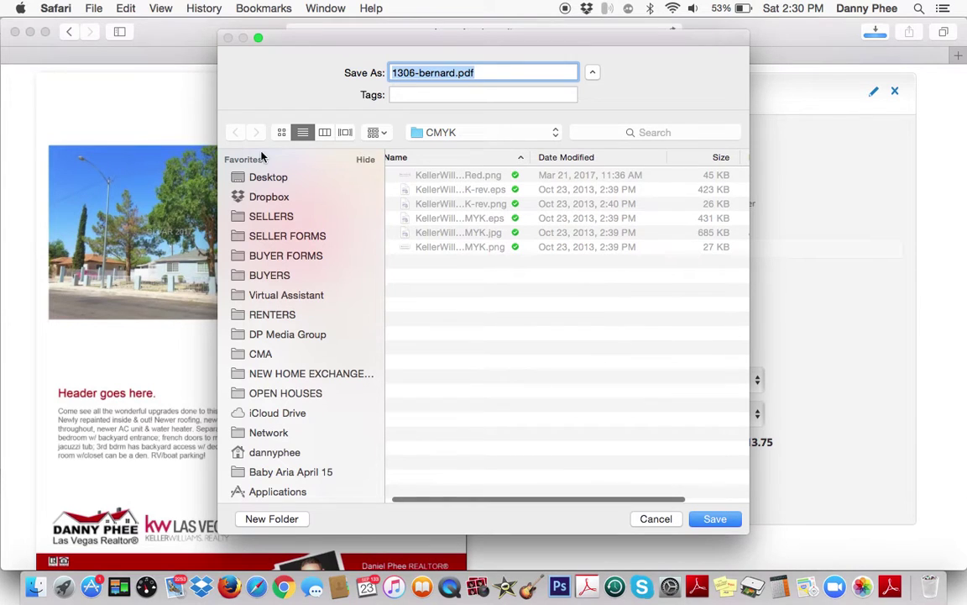
pyautogui.click(265, 198)
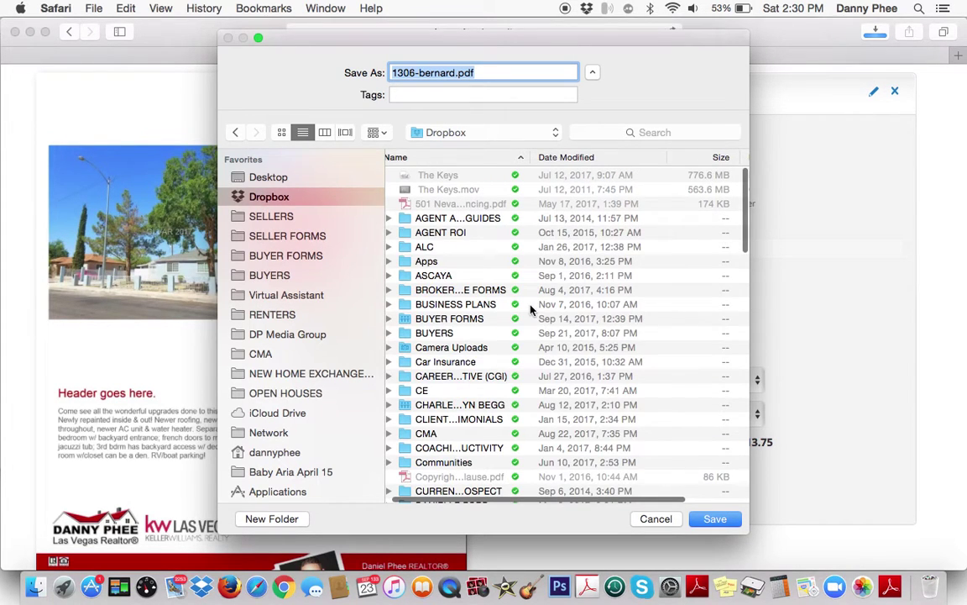
pyautogui.scroll(-3, 531, 310)
pyautogui.scroll(-10, 531, 310)
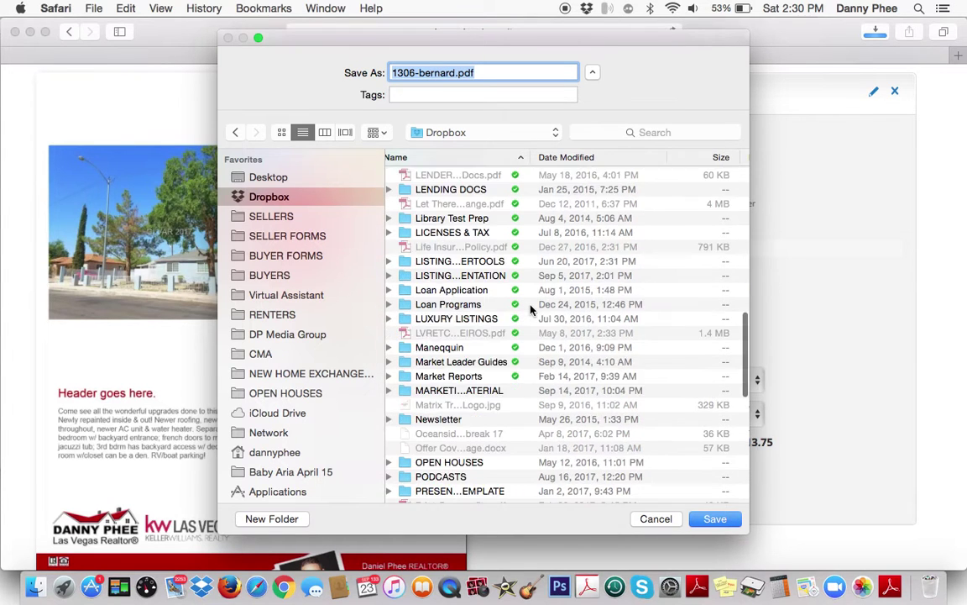
pyautogui.scroll(-5, 530, 310)
pyautogui.scroll(2, 530, 310)
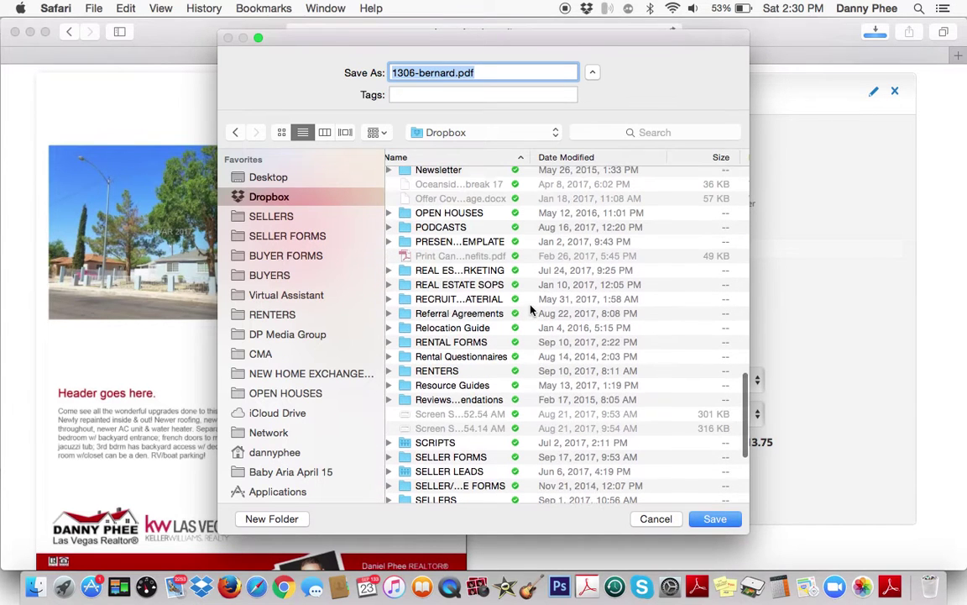
pyautogui.doubleClick(467, 215)
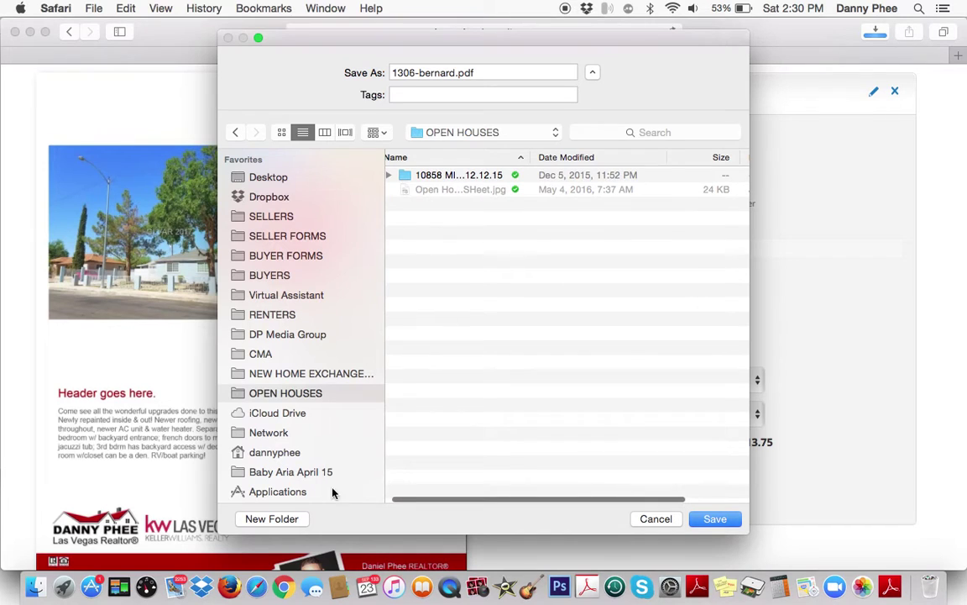
# Create a new '1306 BERNARD' folder there and save 1306-bernard.pdf into it.
pyautogui.click(272, 519)
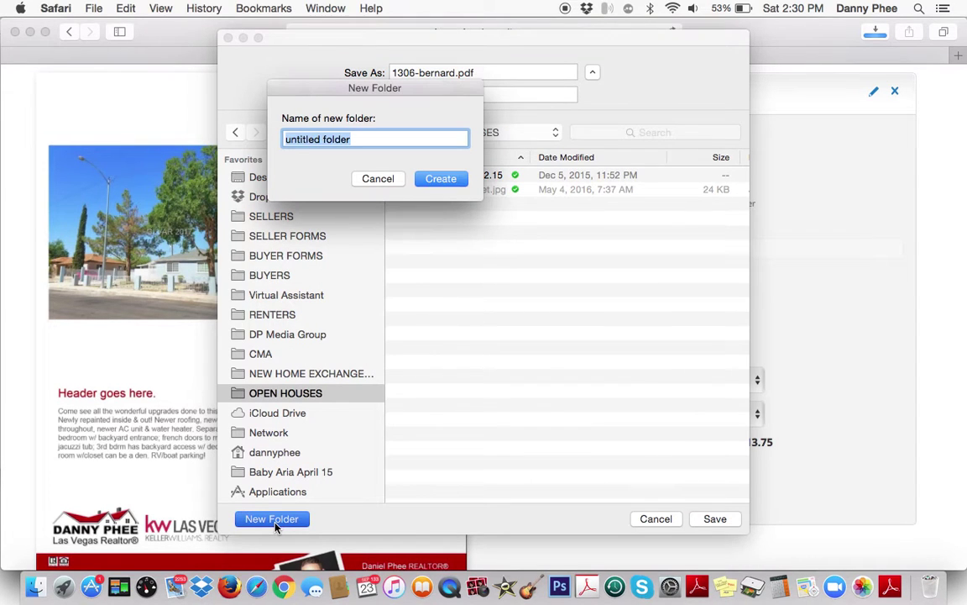
pyautogui.press('super+v')
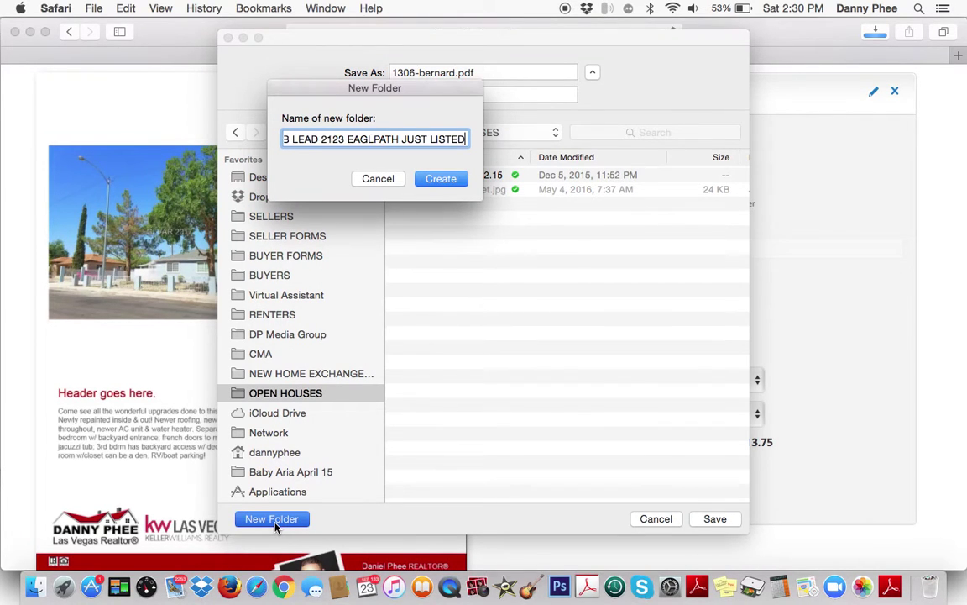
pyautogui.press('super+a')
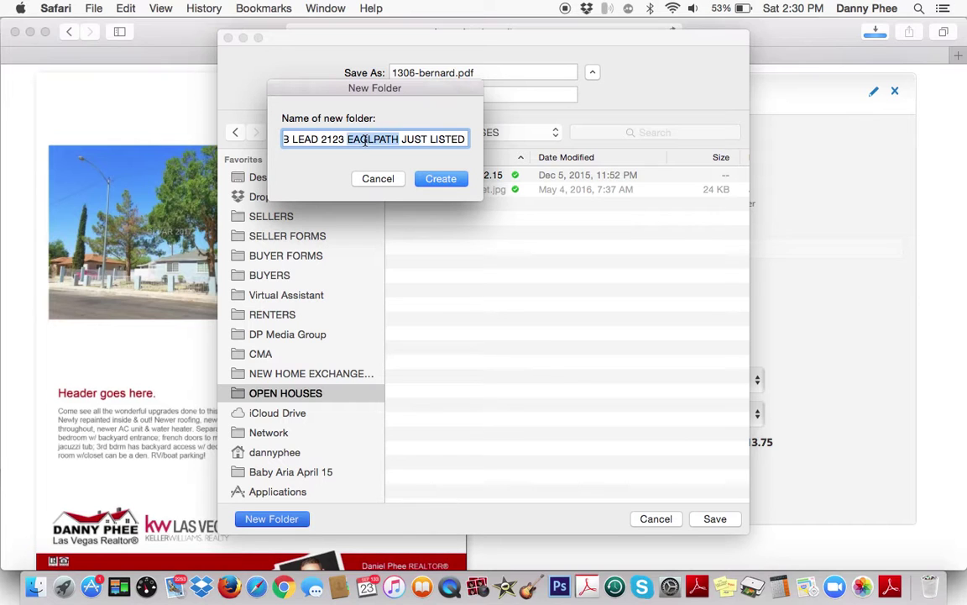
pyautogui.write('1306 ')
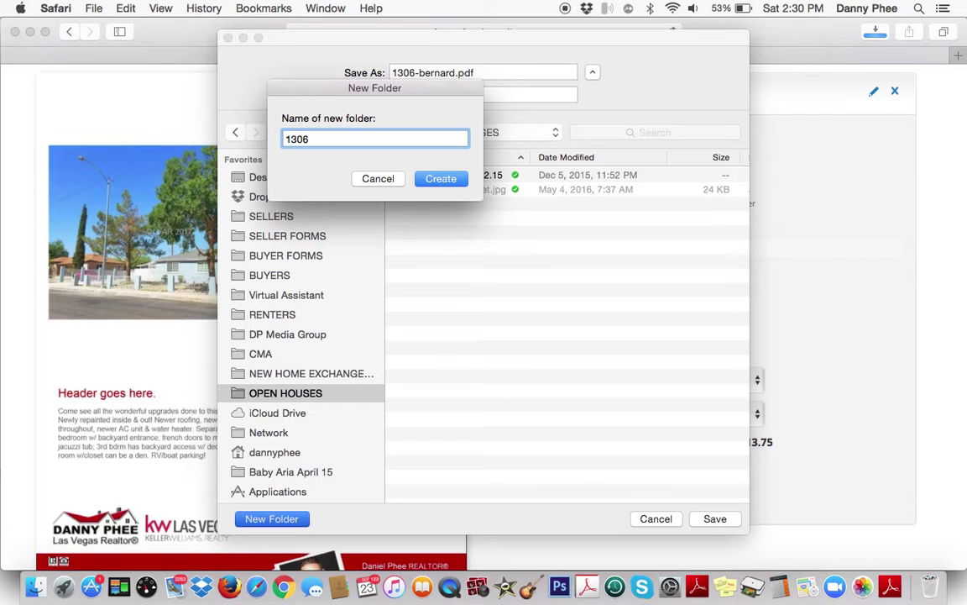
pyautogui.write('BERNARD')
pyautogui.press('Return')
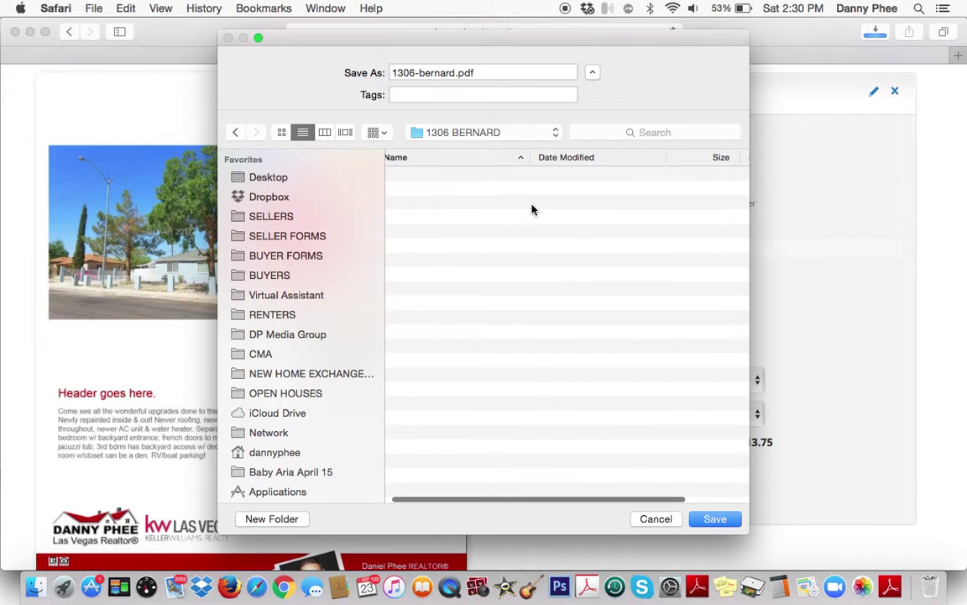
pyautogui.click(716, 518)
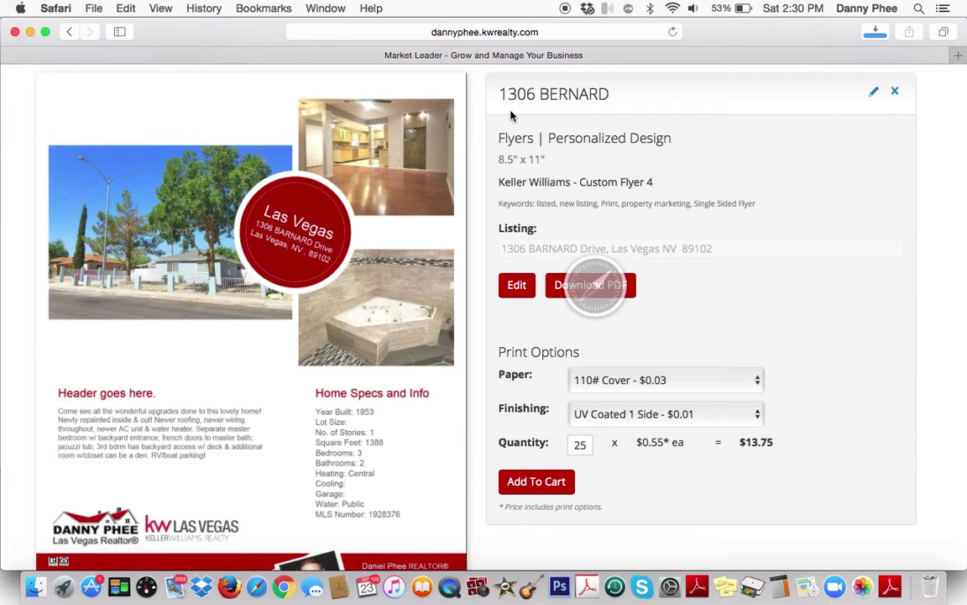
# Open 1306-bernard.pdf from Safari's Downloads list in Adobe Reader.
pyautogui.click(875, 32)
pyautogui.doubleClick(802, 106)
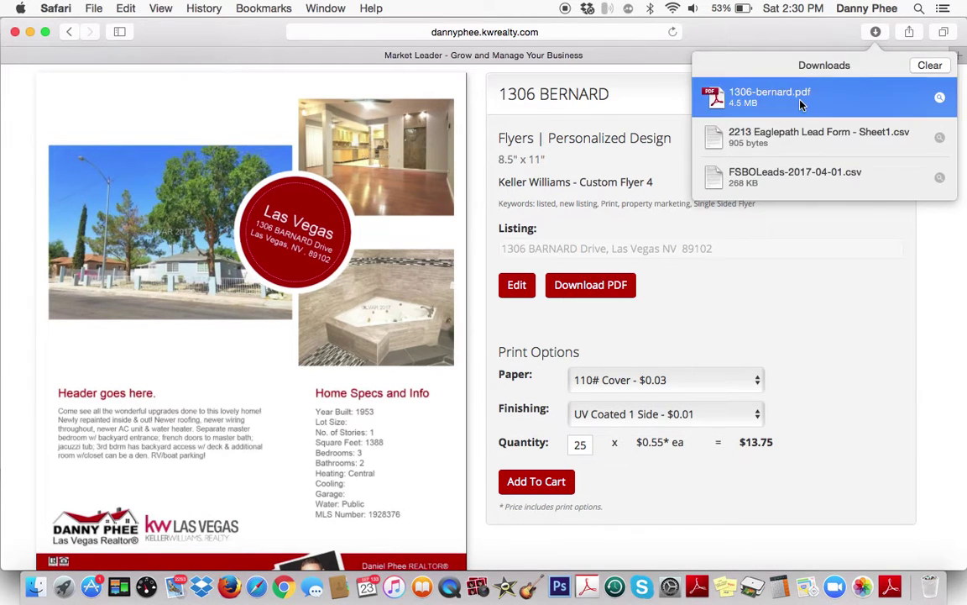